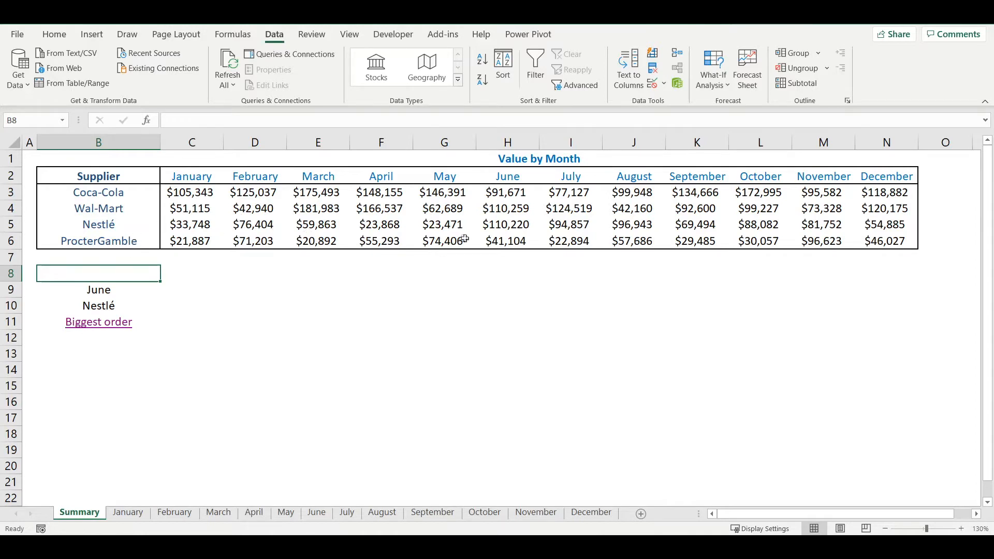
Review the H5 total and follow the Biggest order link for June and Nestlé, then return to Summary
{"action": "left_click", "coordinate": [513, 225]}
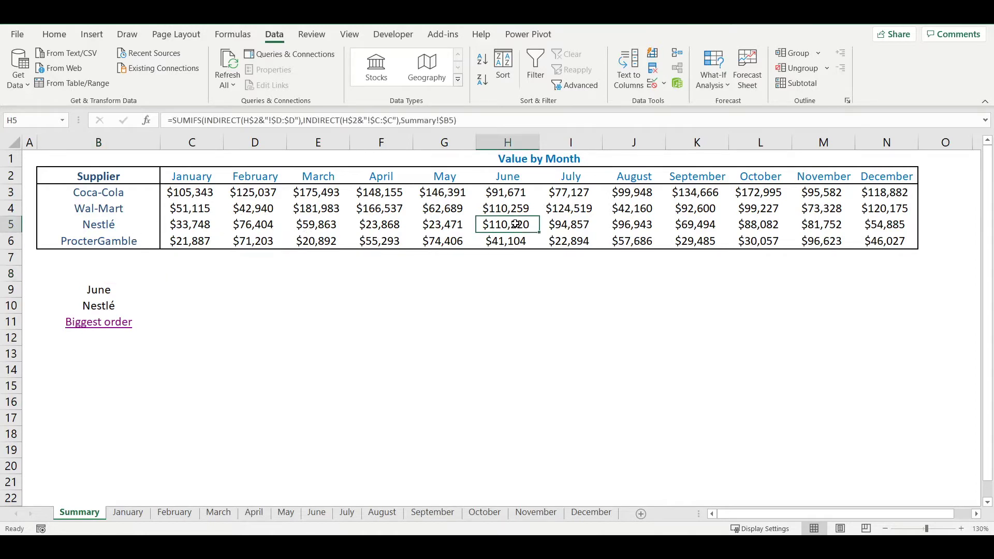
{"action": "left_click", "coordinate": [109, 295]}
{"action": "left_click", "coordinate": [121, 306]}
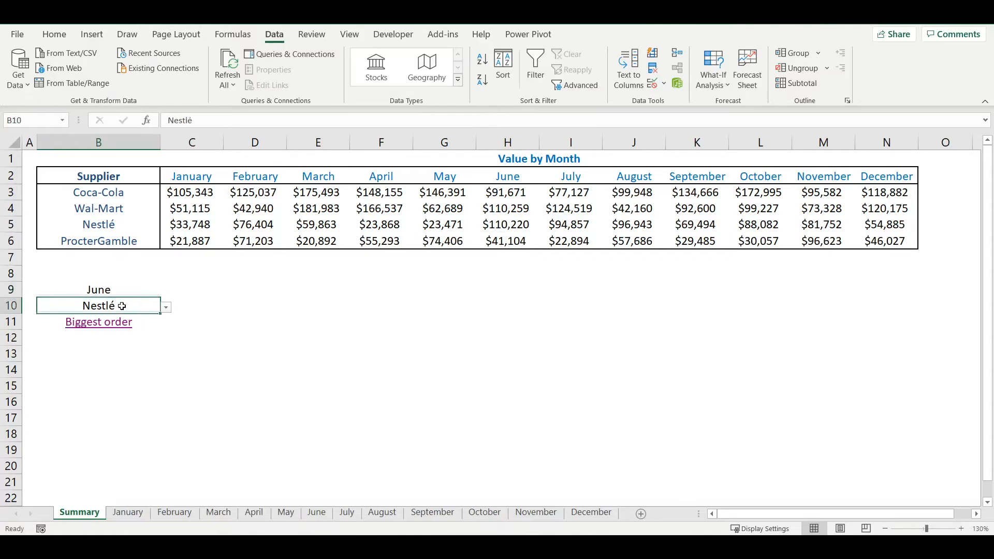
{"action": "left_click", "coordinate": [99, 322]}
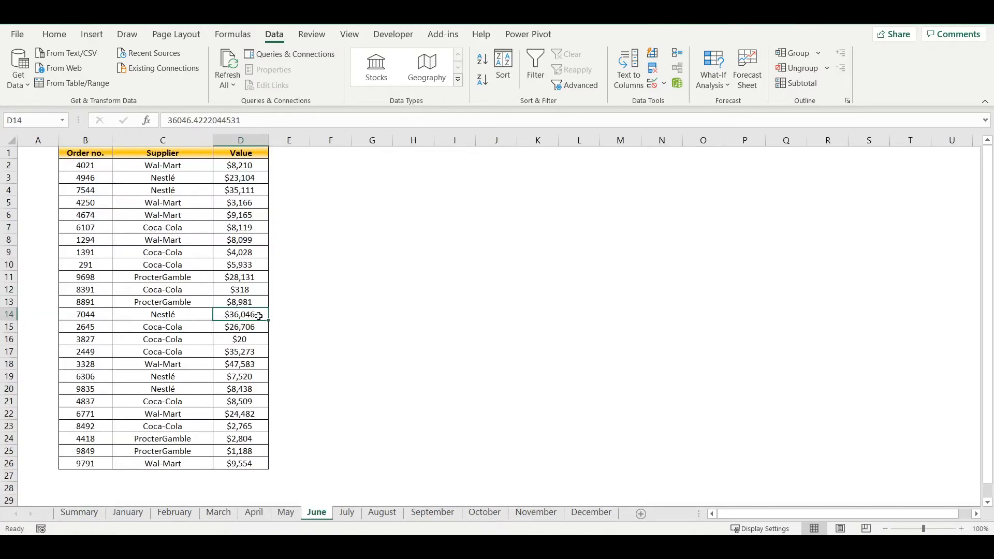
{"action": "left_click", "coordinate": [80, 512]}
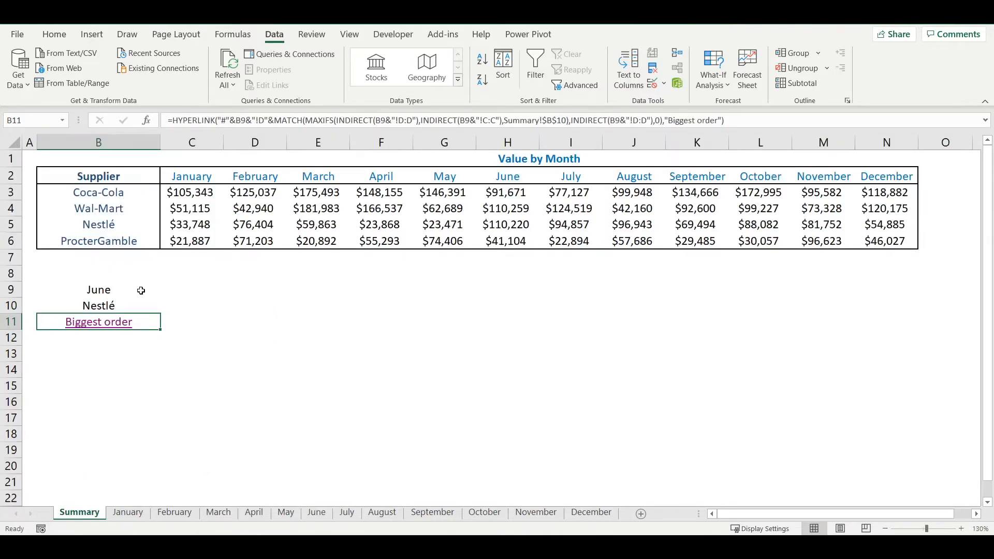
Choose January and Wal-Mart, follow the link to January's largest Wal-Mart order, and return to Summary
{"action": "left_click", "coordinate": [145, 291]}
{"action": "left_click", "coordinate": [165, 293]}
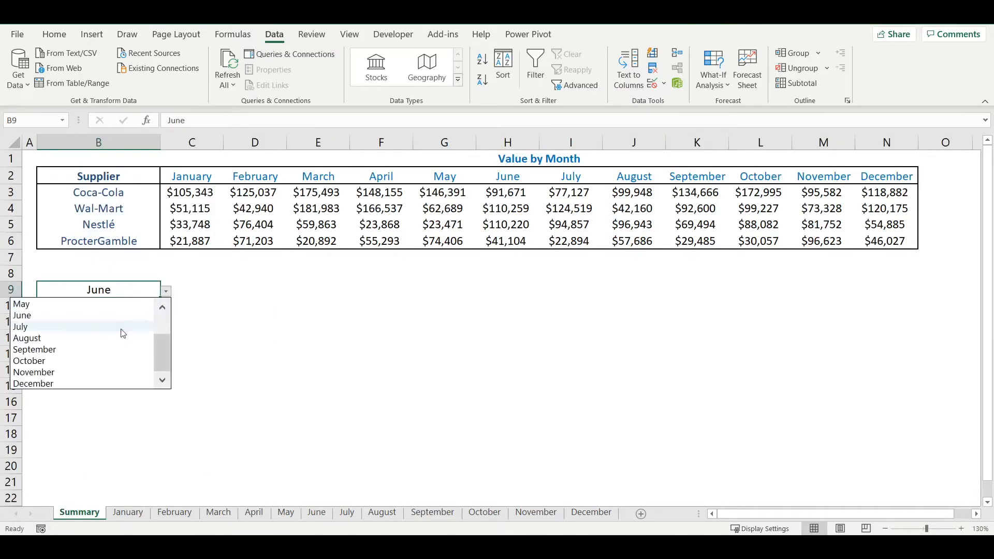
{"action": "scroll", "coordinate": [86, 342], "scroll_direction": "up", "scroll_amount": 3}
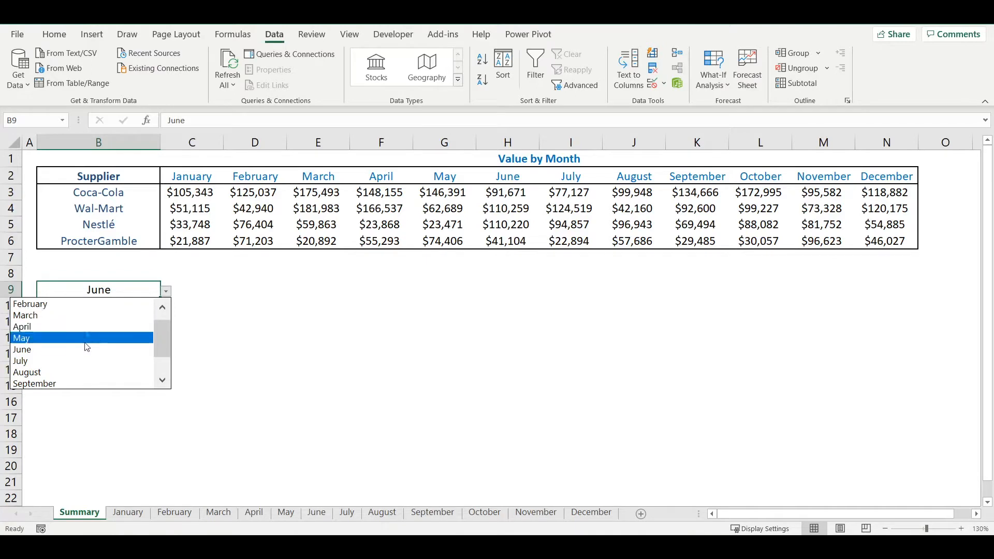
{"action": "scroll", "coordinate": [86, 326], "scroll_direction": "up", "scroll_amount": 1}
{"action": "left_click", "coordinate": [85, 305]}
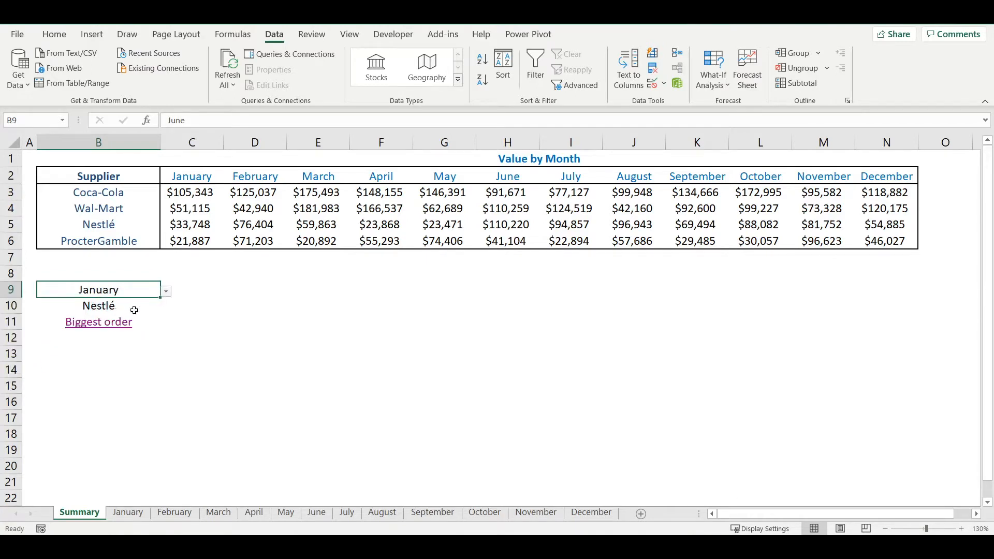
{"action": "left_click", "coordinate": [165, 308]}
{"action": "left_click", "coordinate": [115, 332]}
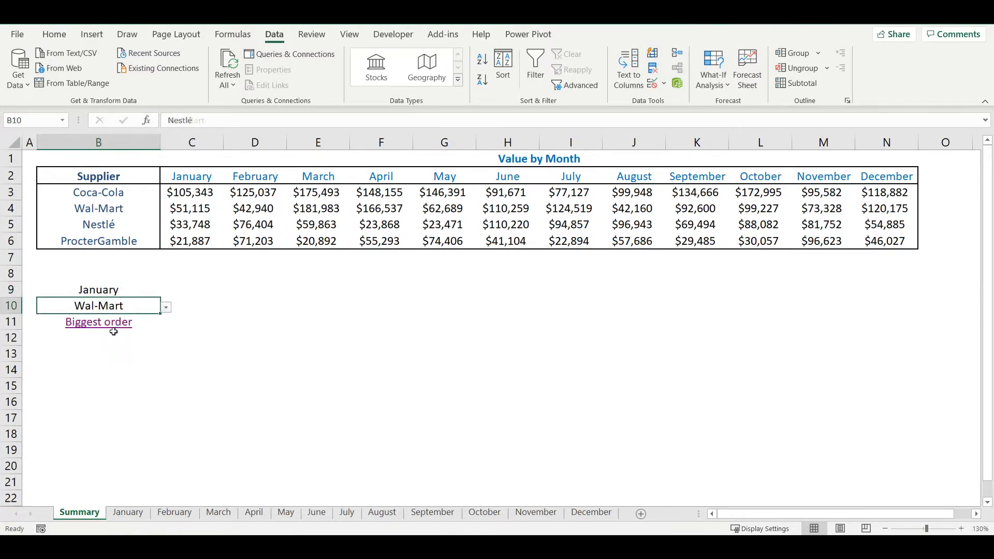
{"action": "left_click", "coordinate": [115, 322]}
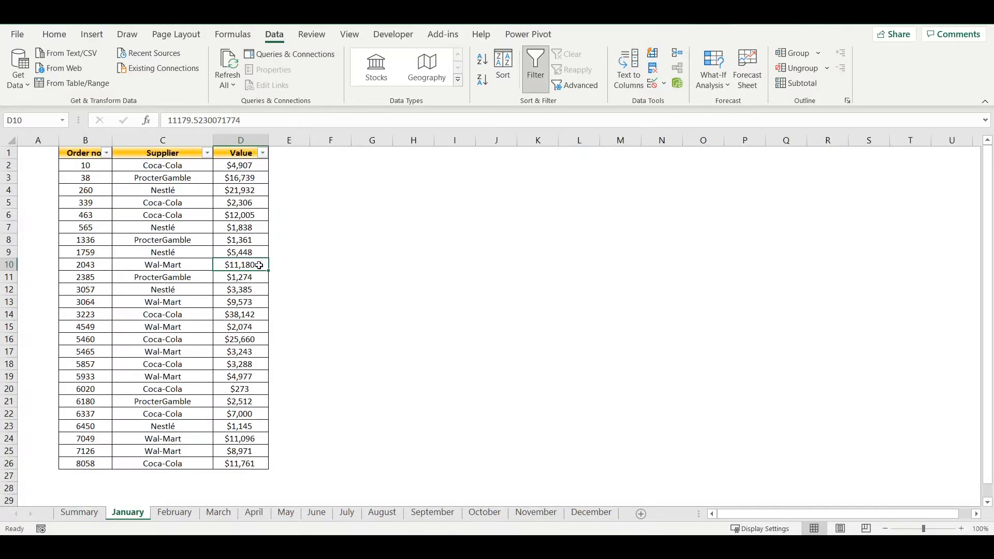
{"action": "left_click", "coordinate": [80, 511]}
Clear the contents of the demo rows 9 to 11
{"action": "left_click_drag", "start_coordinate": [11, 289], "coordinate": [11, 321]}
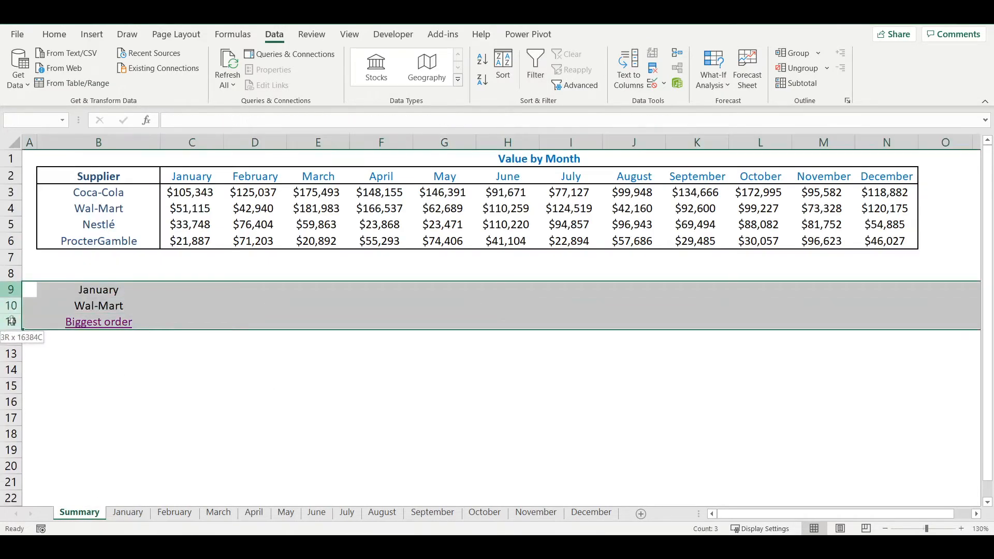
{"action": "right_click", "coordinate": [11, 322]}
{"action": "left_click", "coordinate": [47, 225]}
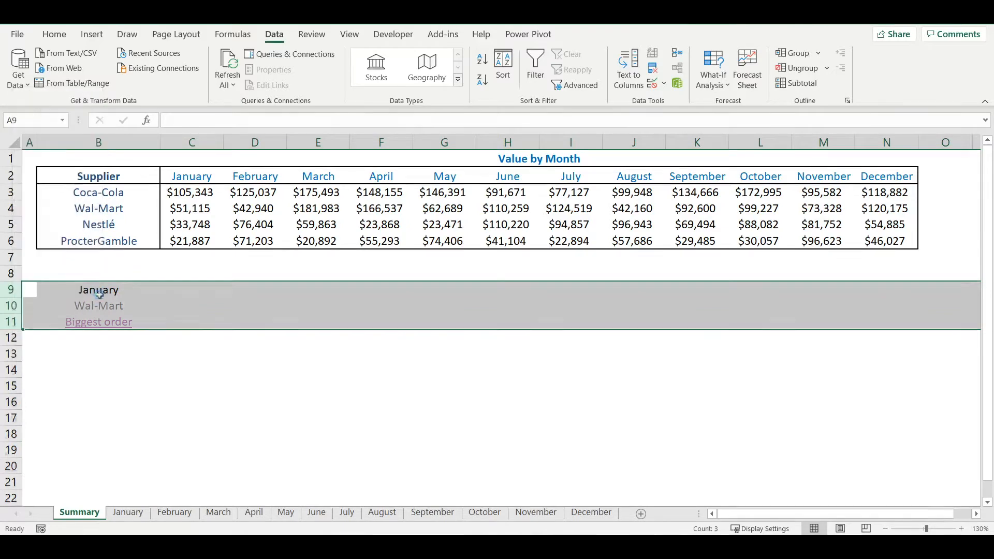
{"action": "key", "text": "Delete"}
Give B9 a list validation sourced from the month headers $C$2:$N$2
{"action": "left_click", "coordinate": [100, 289]}
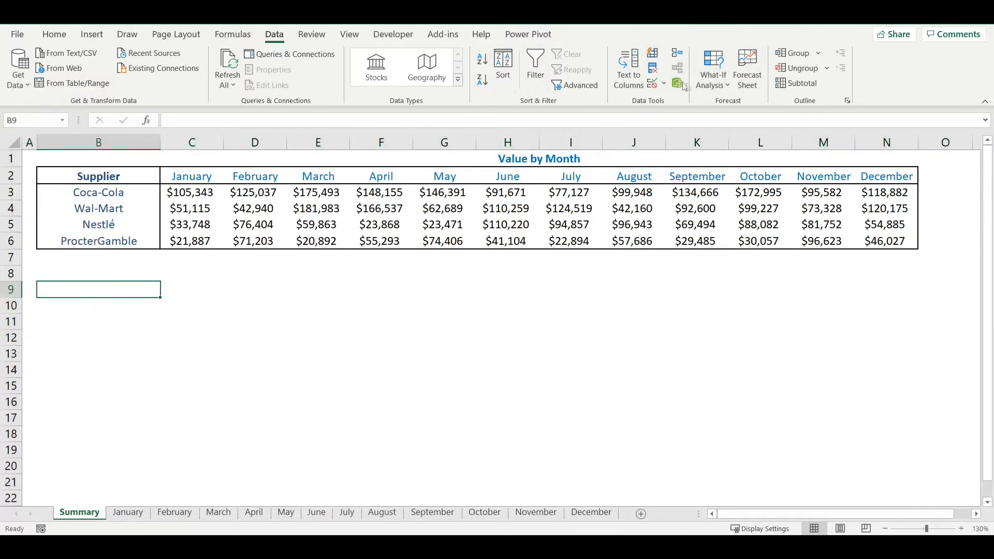
{"action": "left_click", "coordinate": [654, 84]}
{"action": "left_click", "coordinate": [598, 136]}
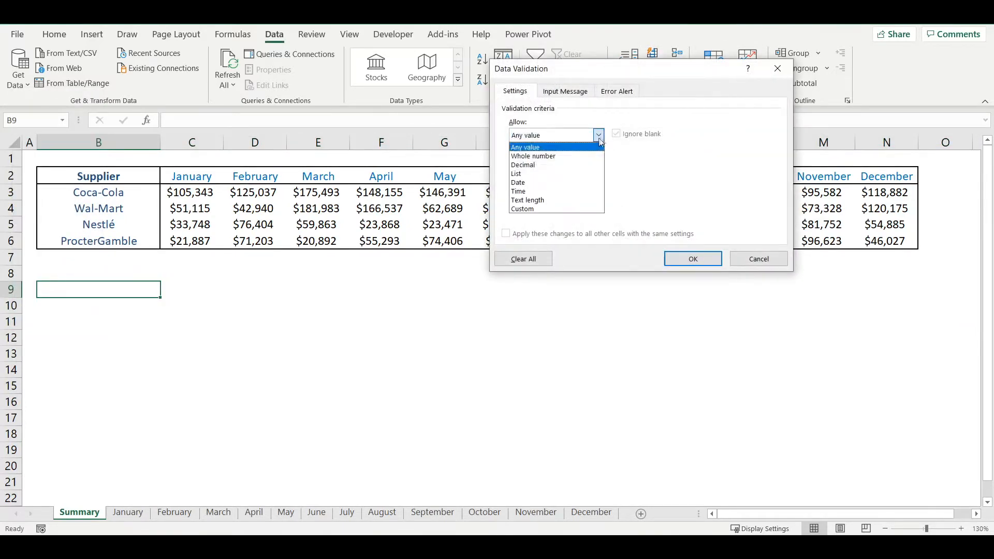
{"action": "left_click", "coordinate": [540, 177]}
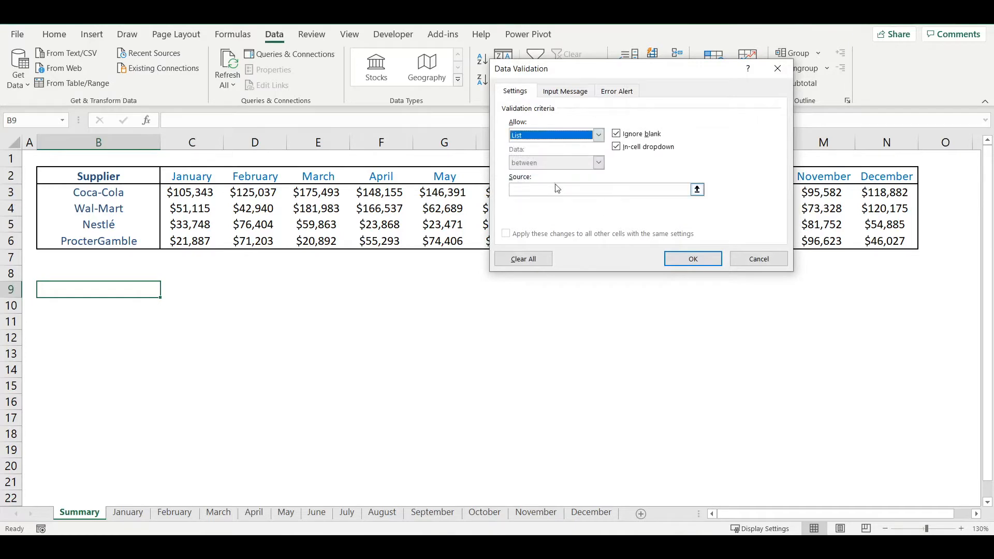
{"action": "left_click", "coordinate": [699, 196]}
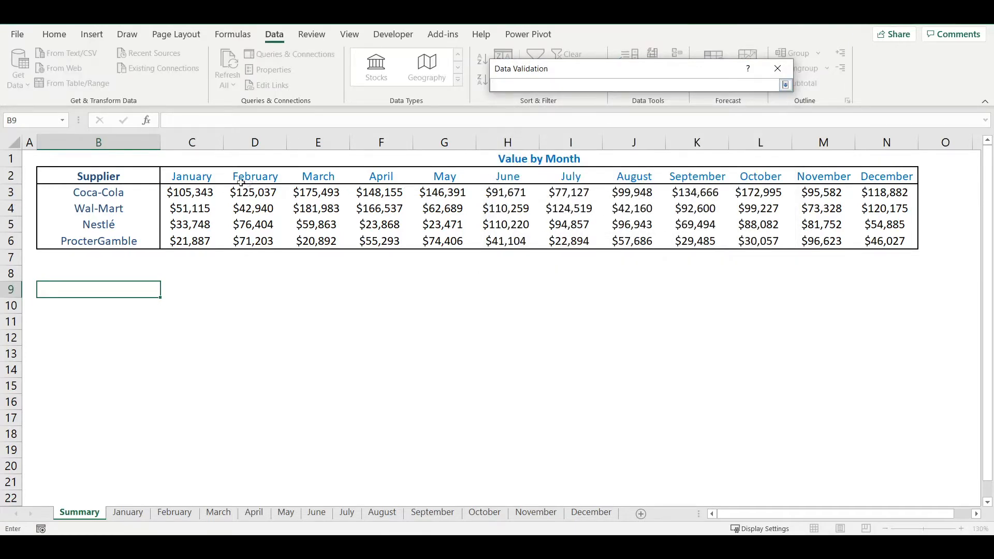
{"action": "left_click_drag", "start_coordinate": [192, 177], "coordinate": [887, 176]}
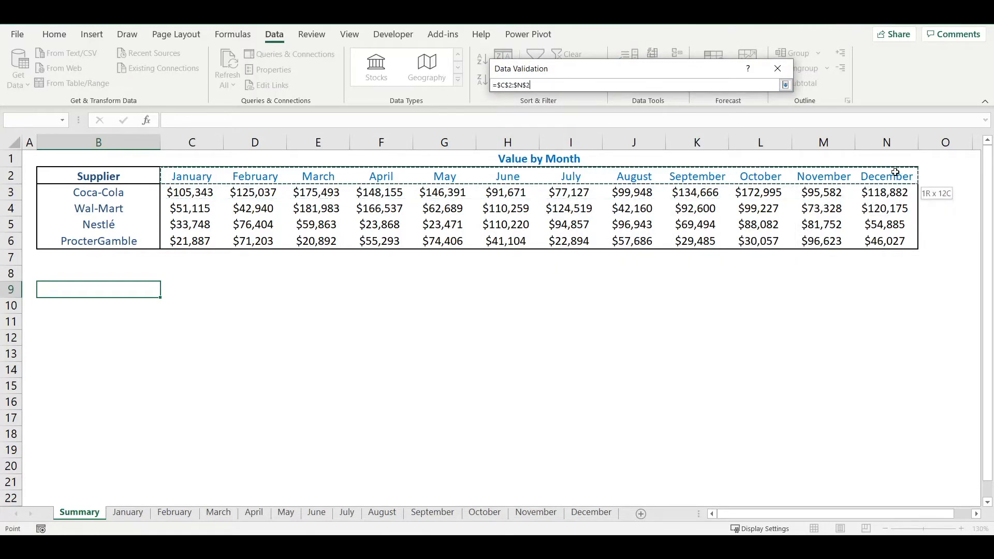
{"action": "left_click", "coordinate": [786, 85]}
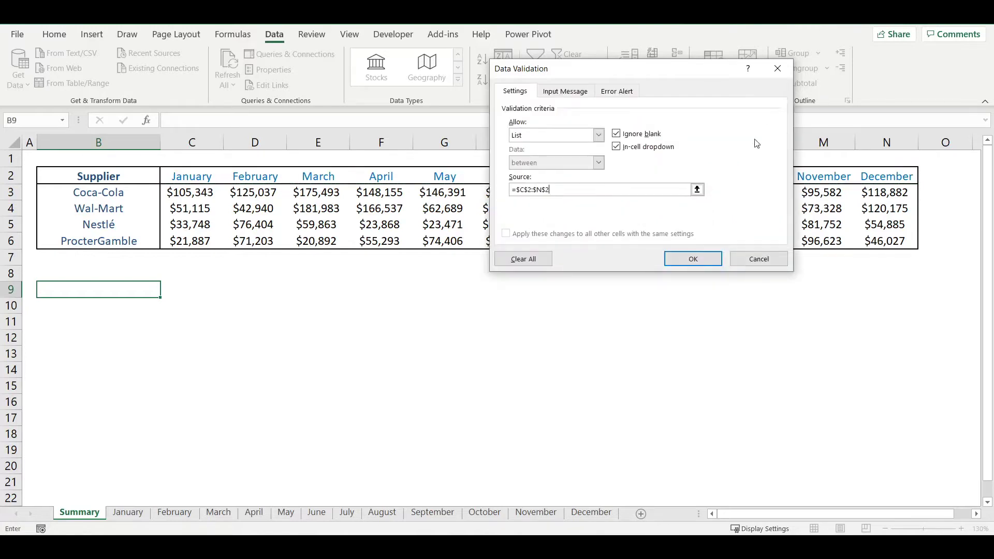
{"action": "left_click", "coordinate": [696, 258]}
{"action": "left_click", "coordinate": [179, 293]}
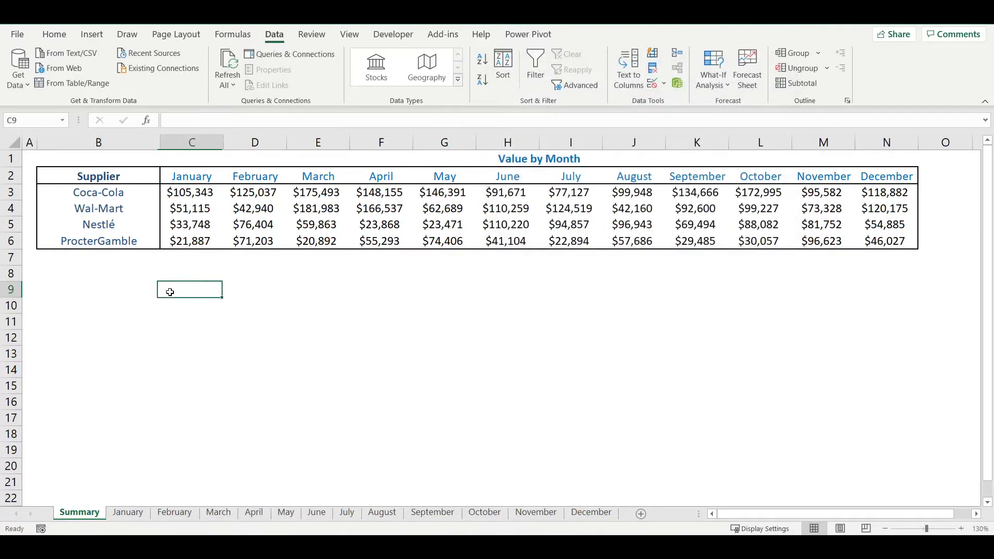
{"action": "left_click", "coordinate": [132, 291]}
Choose January from the new month dropdown in B9
{"action": "left_click", "coordinate": [166, 293]}
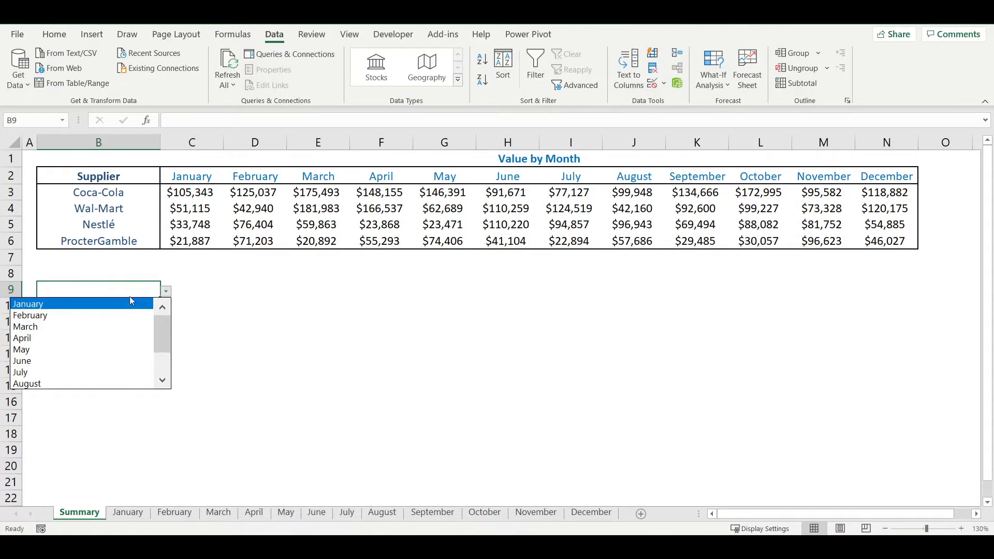
{"action": "left_click", "coordinate": [98, 304]}
{"action": "left_click", "coordinate": [104, 309]}
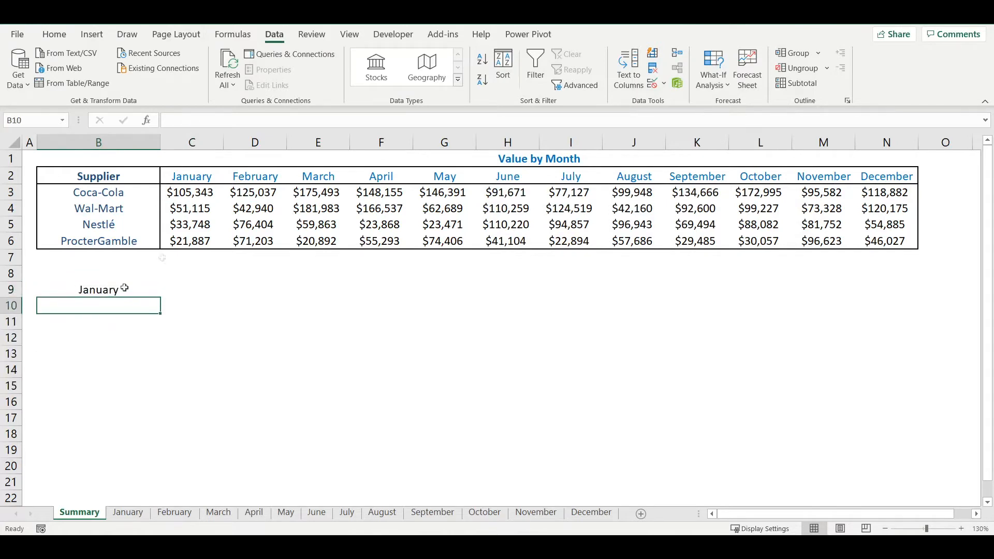
Give B10 a list validation sourced from the supplier names $B$3:$B$6 and choose Wal-Mart
{"action": "left_click", "coordinate": [656, 84]}
{"action": "left_click", "coordinate": [598, 136]}
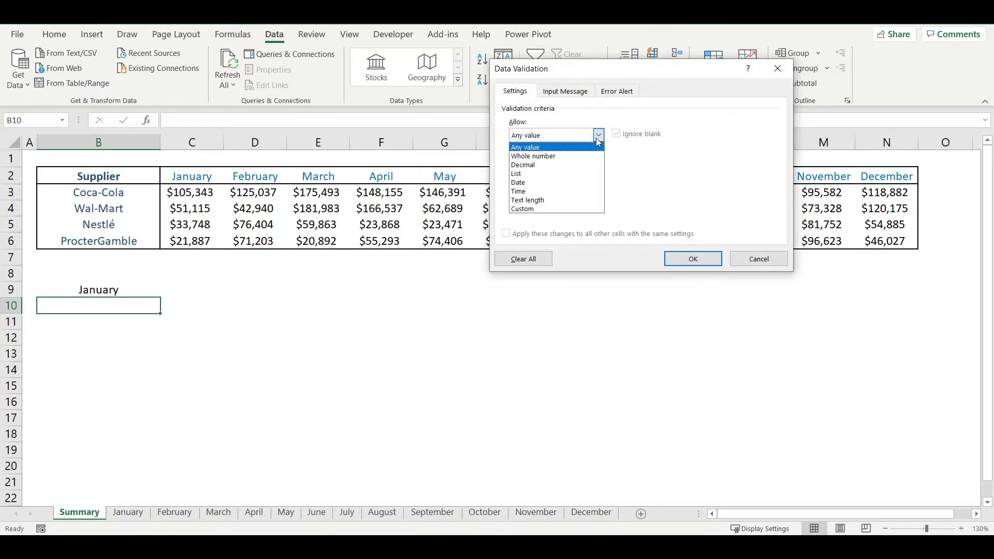
{"action": "left_click", "coordinate": [564, 173]}
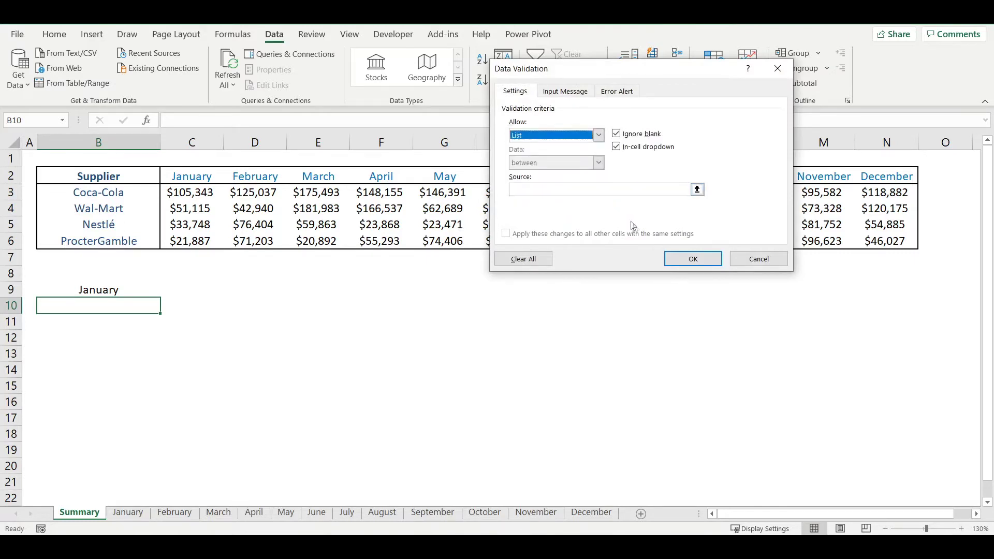
{"action": "left_click", "coordinate": [699, 192]}
{"action": "left_click_drag", "start_coordinate": [98, 193], "coordinate": [98, 240]}
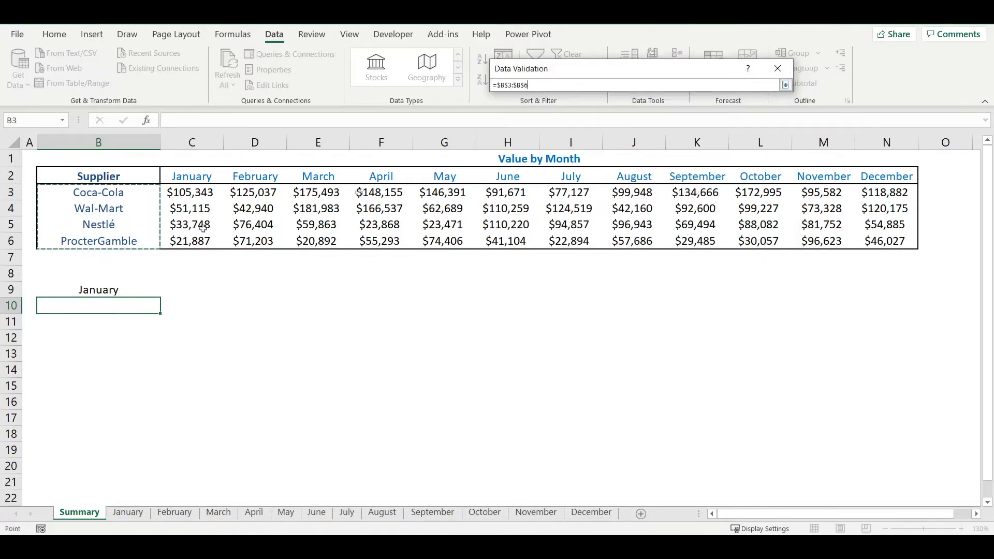
{"action": "left_click", "coordinate": [785, 85]}
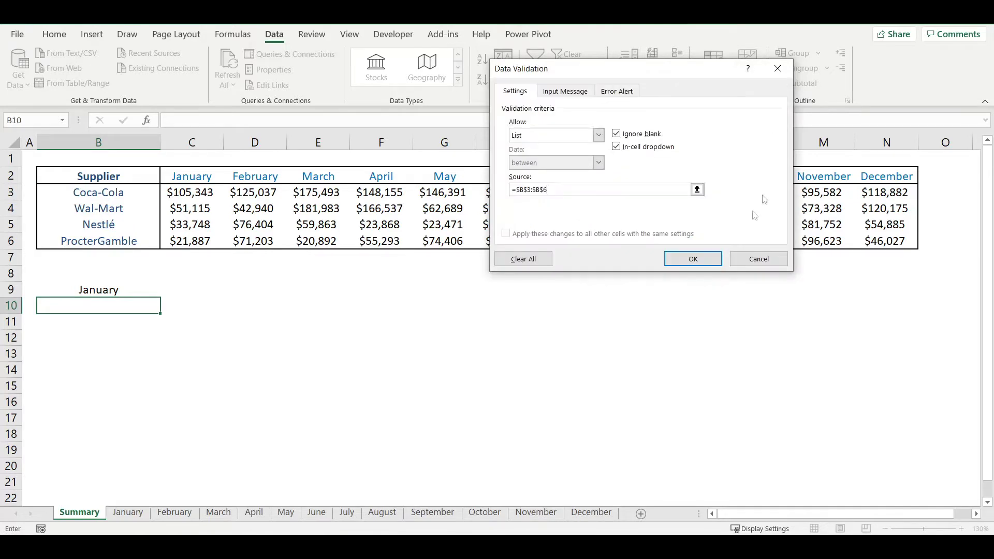
{"action": "left_click", "coordinate": [700, 259]}
{"action": "left_click", "coordinate": [165, 308]}
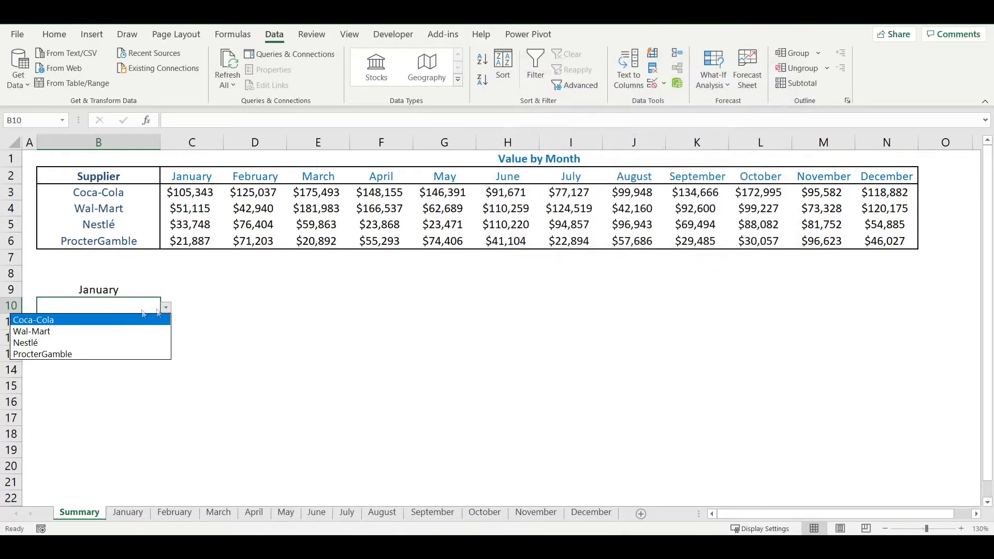
{"action": "left_click", "coordinate": [103, 335]}
{"action": "left_click", "coordinate": [101, 324]}
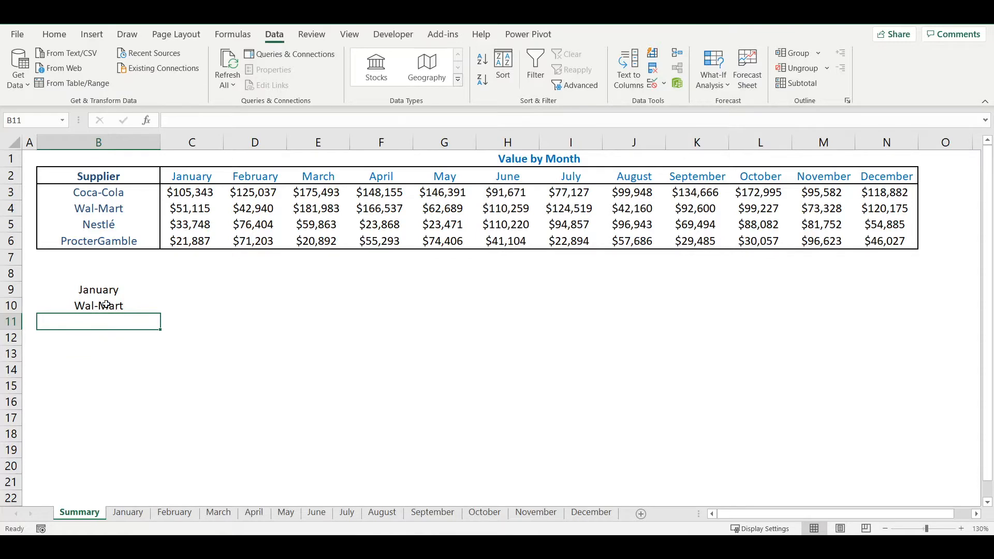
{"action": "type", "text": "=maxifs"}
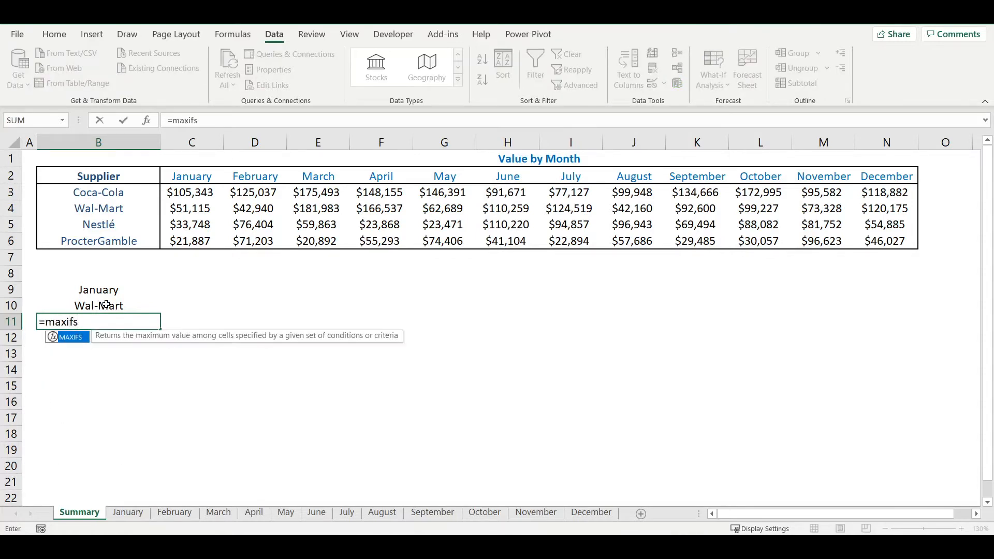
{"action": "type", "text": "("}
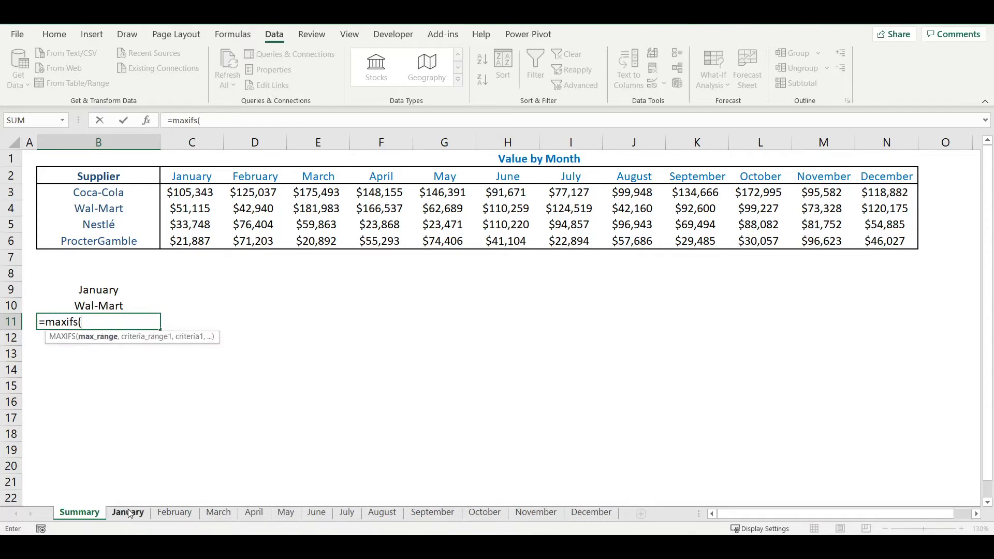
Enter =MAXIFS(January!D:D,January!C:C,Summary!$B$10) in B11, returning 11179.52
{"action": "left_click", "coordinate": [128, 512]}
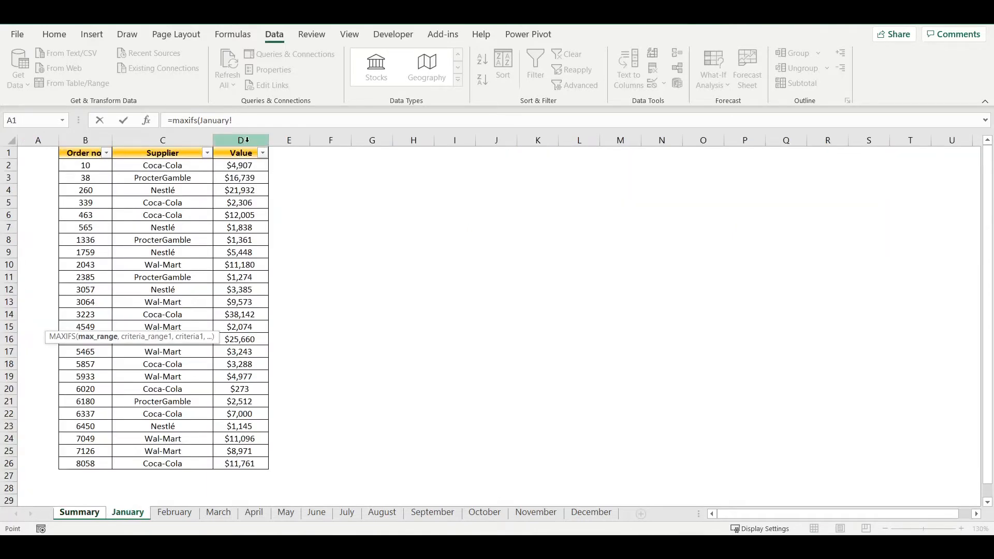
{"action": "left_click", "coordinate": [248, 140]}
{"action": "type", "text": ","}
{"action": "left_click", "coordinate": [170, 140]}
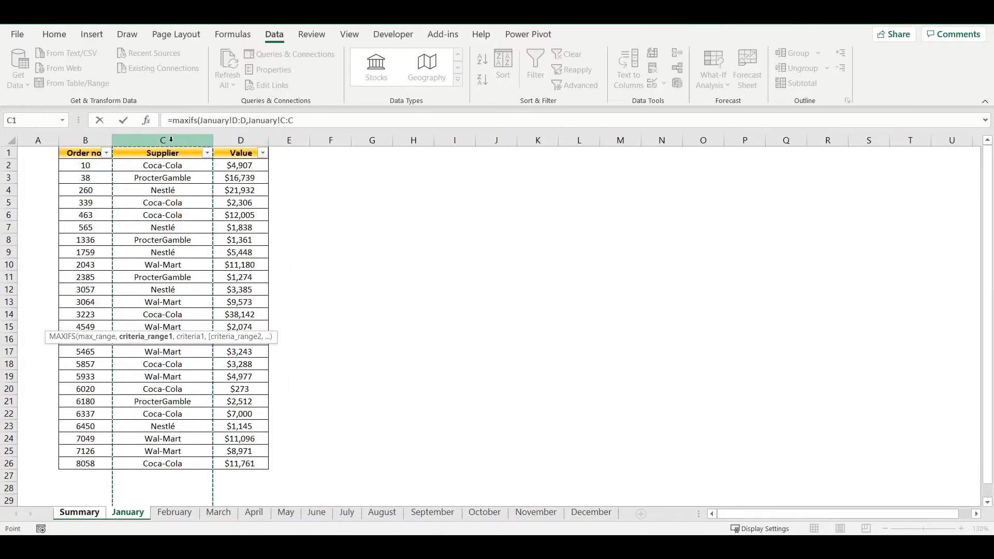
{"action": "type", "text": ","}
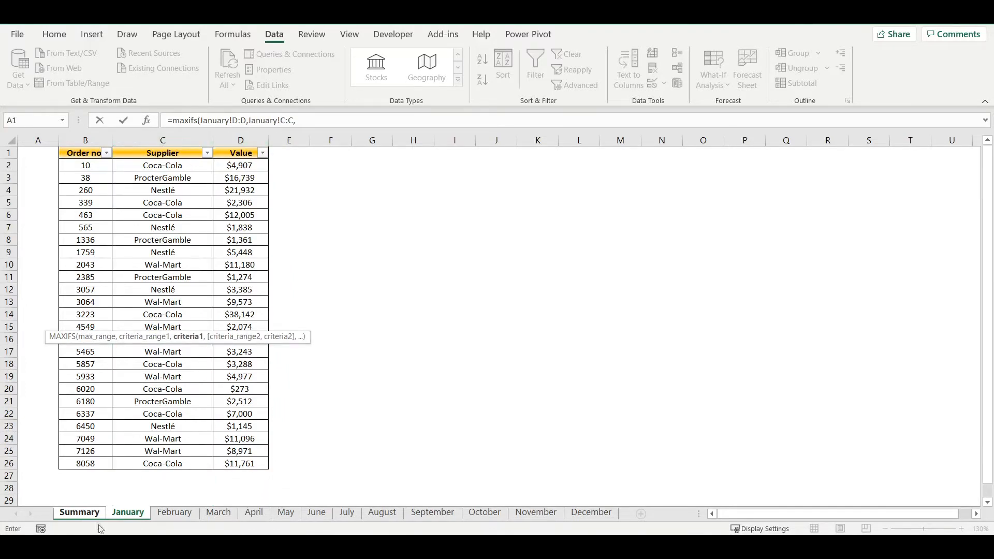
{"action": "left_click", "coordinate": [97, 513]}
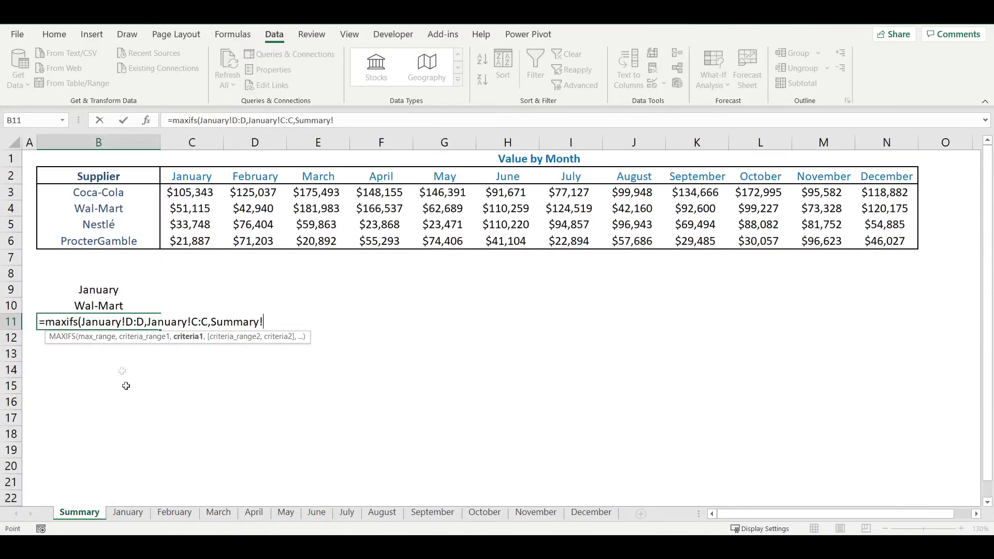
{"action": "left_click", "coordinate": [103, 305]}
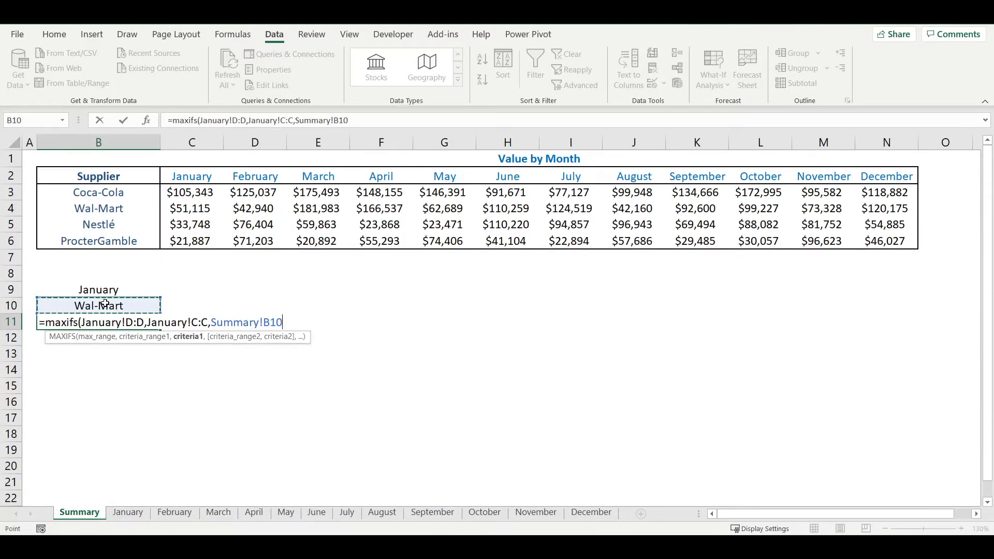
{"action": "key", "text": "F4"}
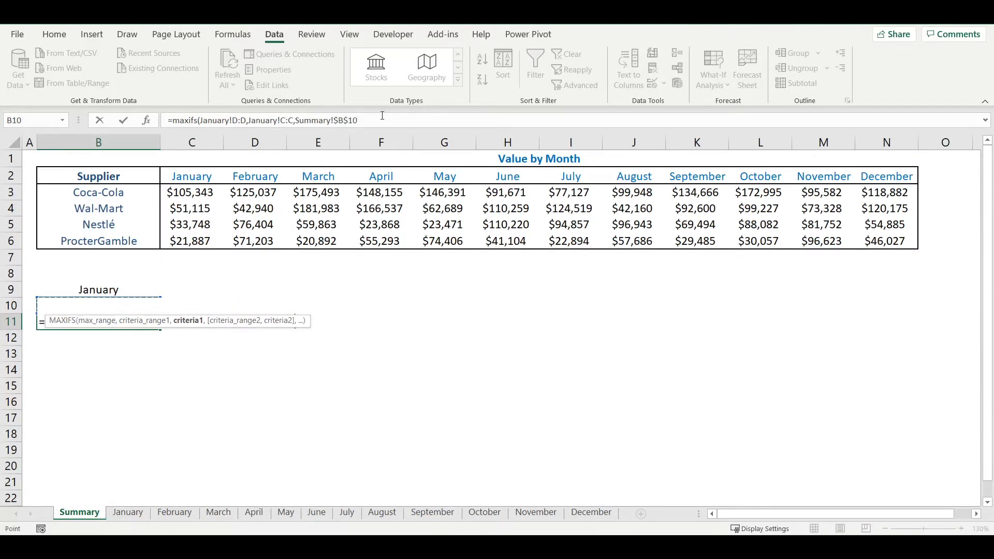
{"action": "left_click", "coordinate": [382, 119]}
{"action": "type", "text": ")"}
{"action": "key", "text": "Return"}
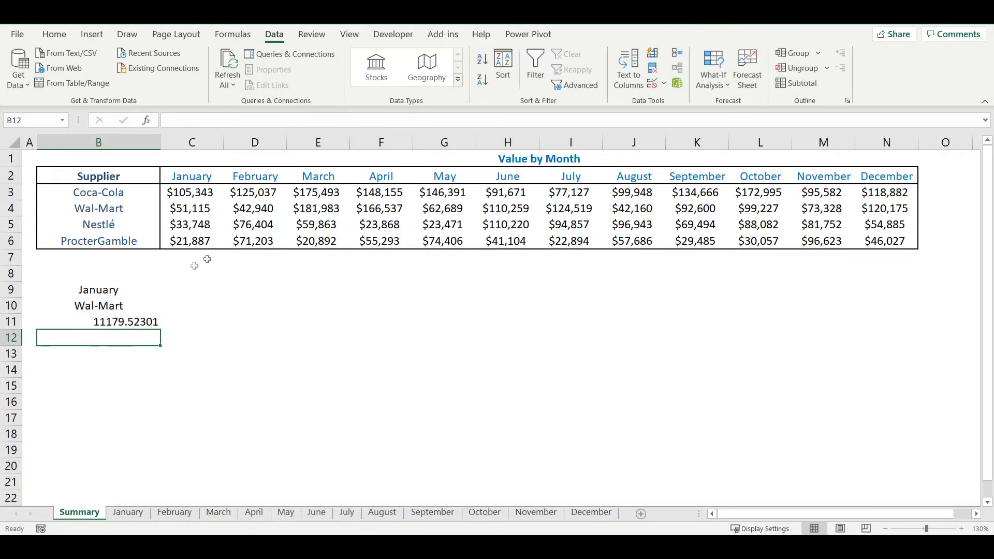
Check the result against the January orders, then reopen B11's formula for editing
{"action": "left_click", "coordinate": [125, 322]}
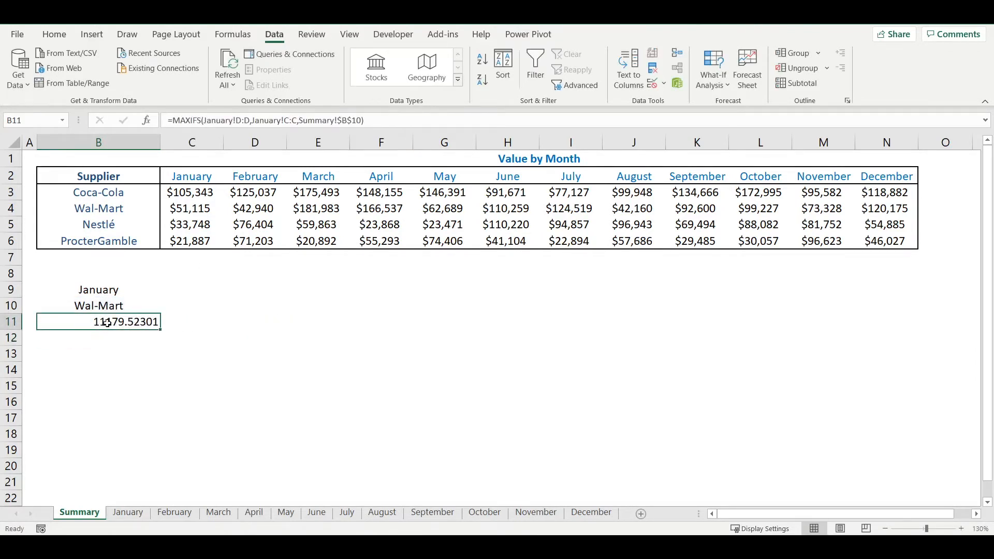
{"action": "left_click", "coordinate": [133, 514]}
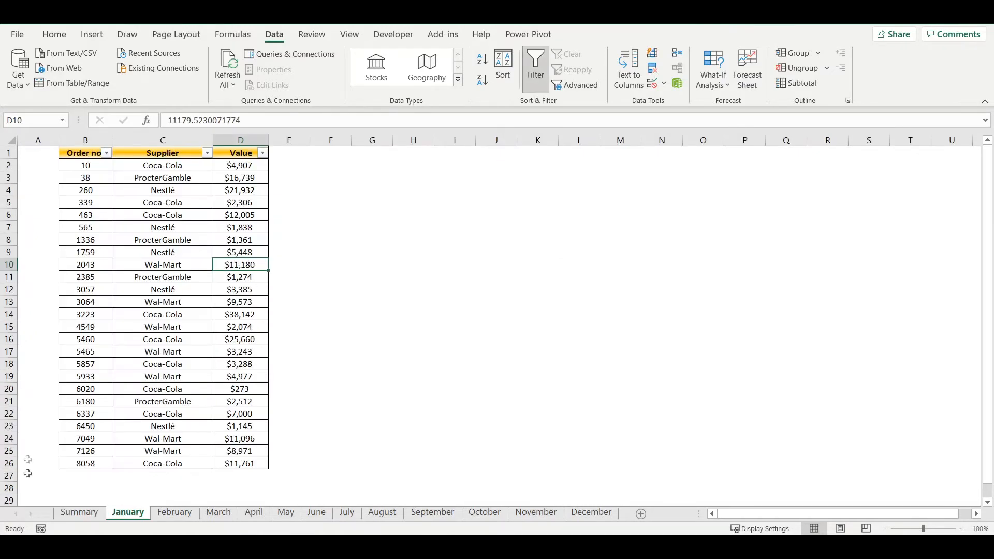
{"action": "left_click", "coordinate": [78, 514]}
{"action": "left_click", "coordinate": [172, 121]}
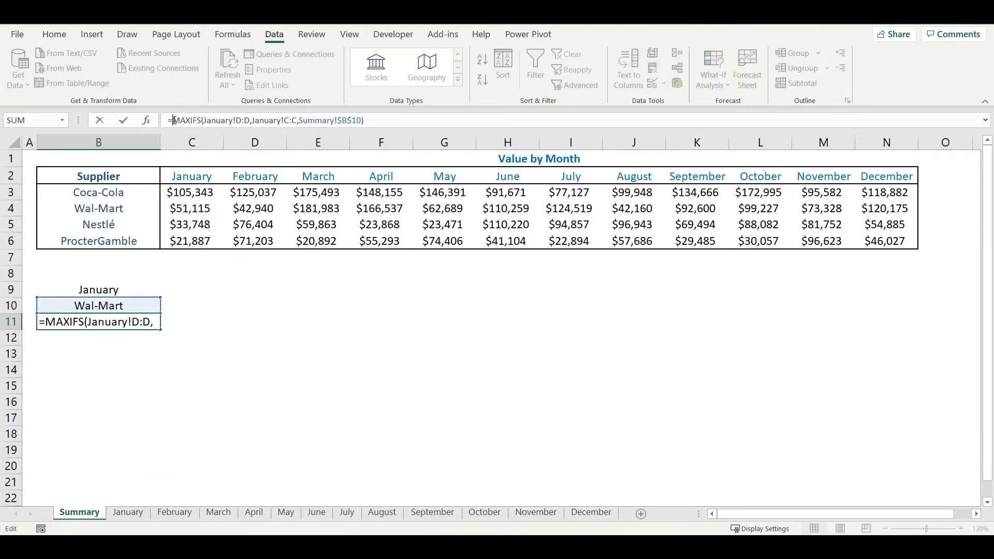
{"action": "type", "text": "m"}
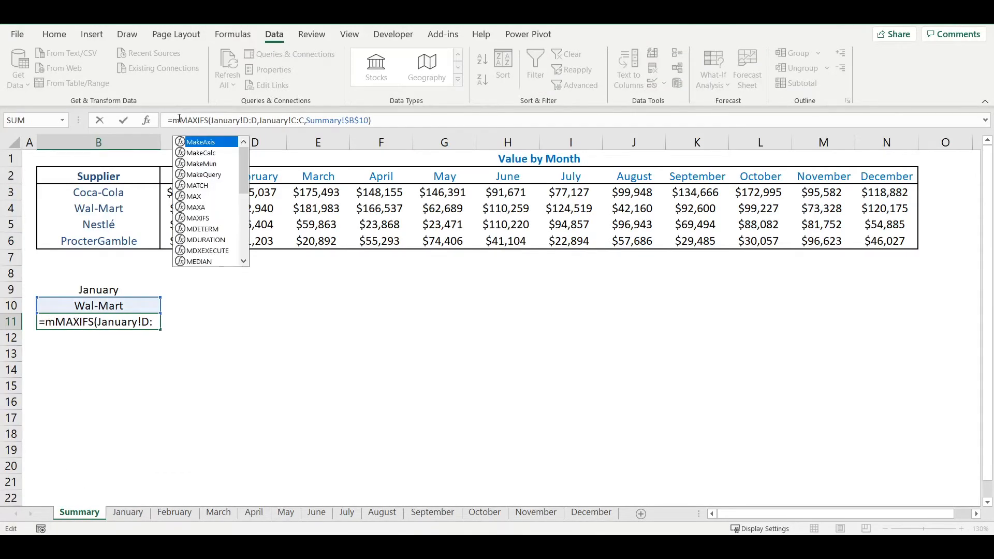
{"action": "type", "text": "atchMAXIFS("}
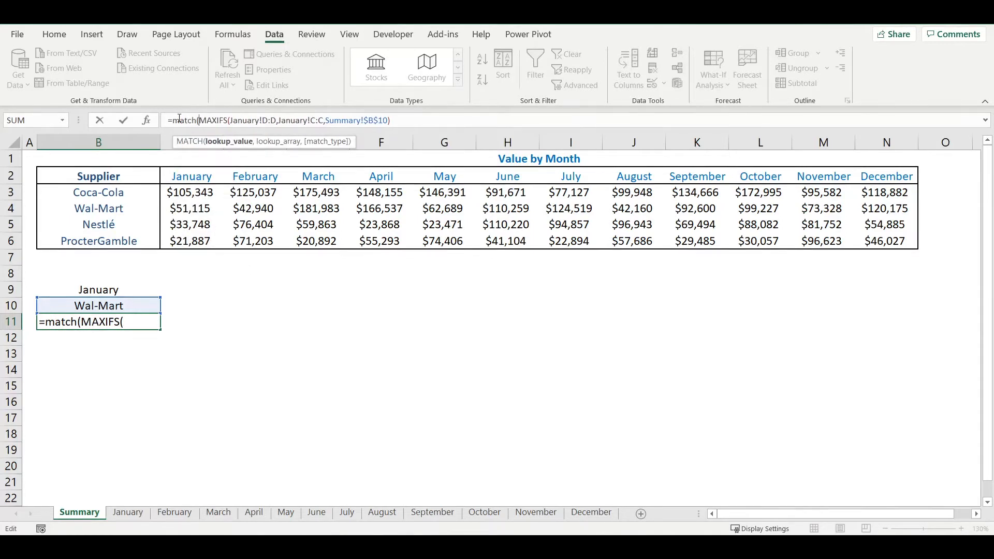
Wrap MAXIFS in MATCH(...,January!D:D,0) so B11 returns position 10, then reopen it for editing
{"action": "left_click", "coordinate": [393, 120]}
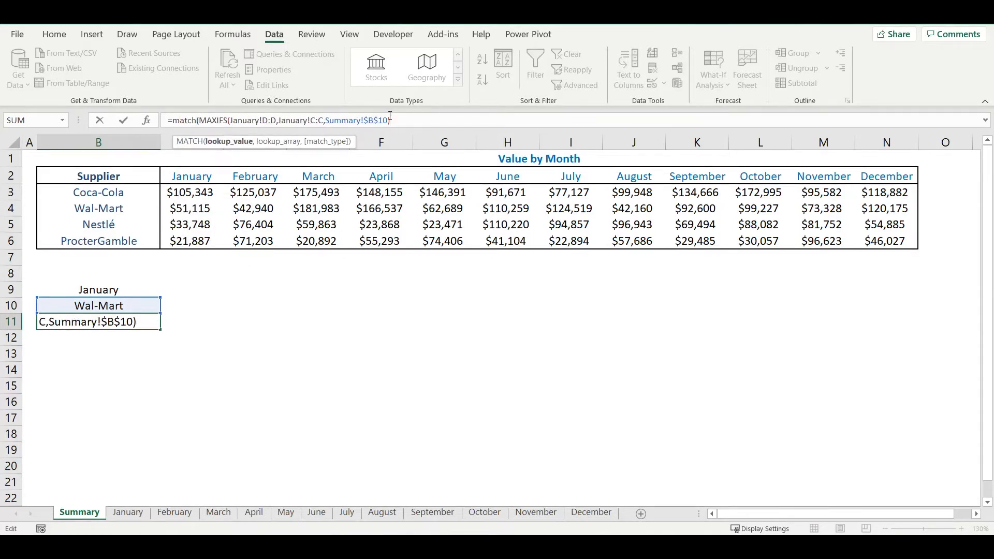
{"action": "type", "text": ","}
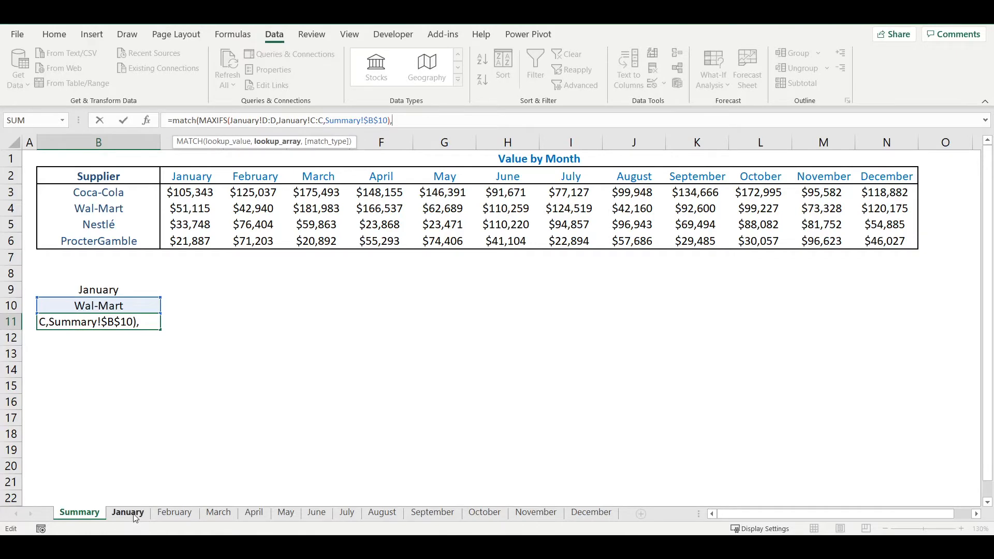
{"action": "left_click", "coordinate": [127, 512]}
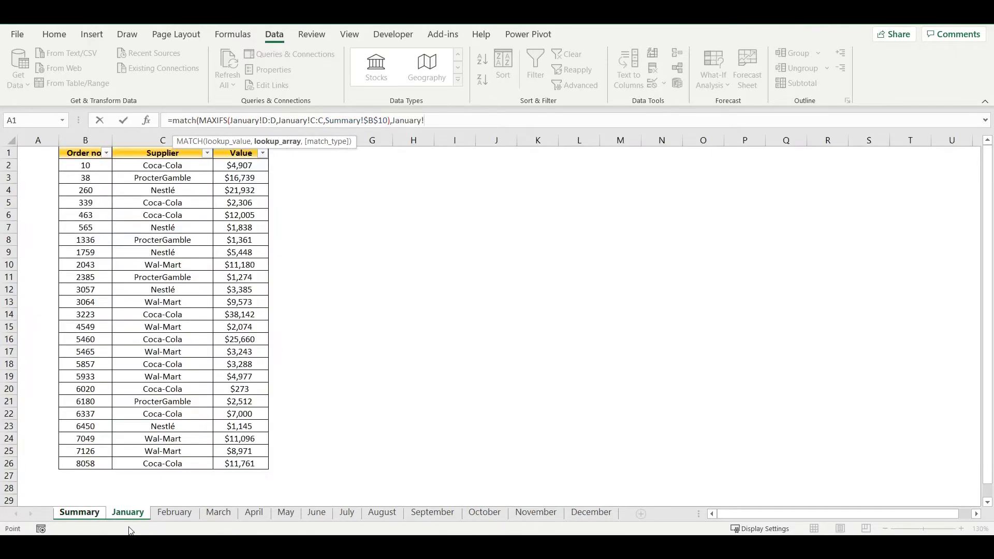
{"action": "left_click", "coordinate": [242, 140]}
{"action": "type", "text": ",0"}
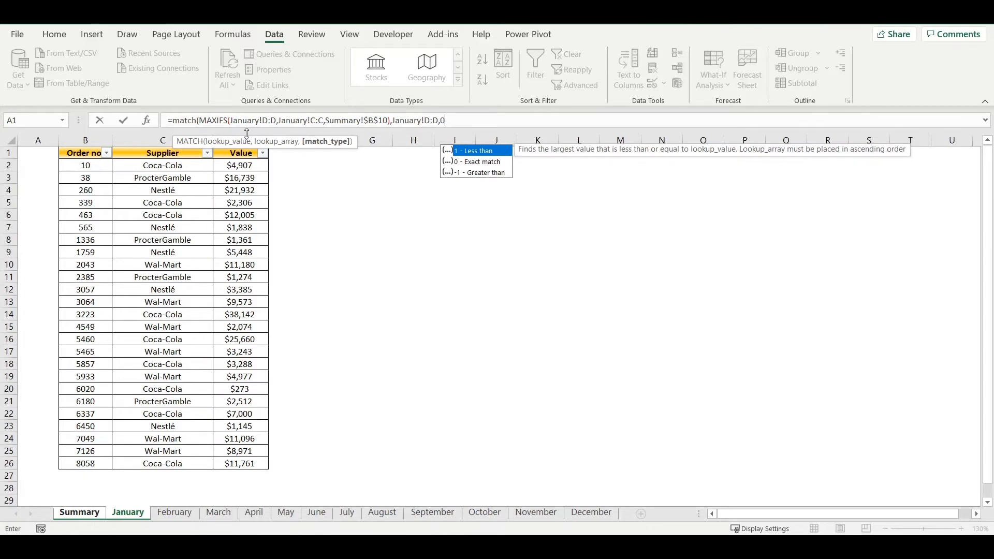
{"action": "type", "text": ")"}
{"action": "key", "text": "Return"}
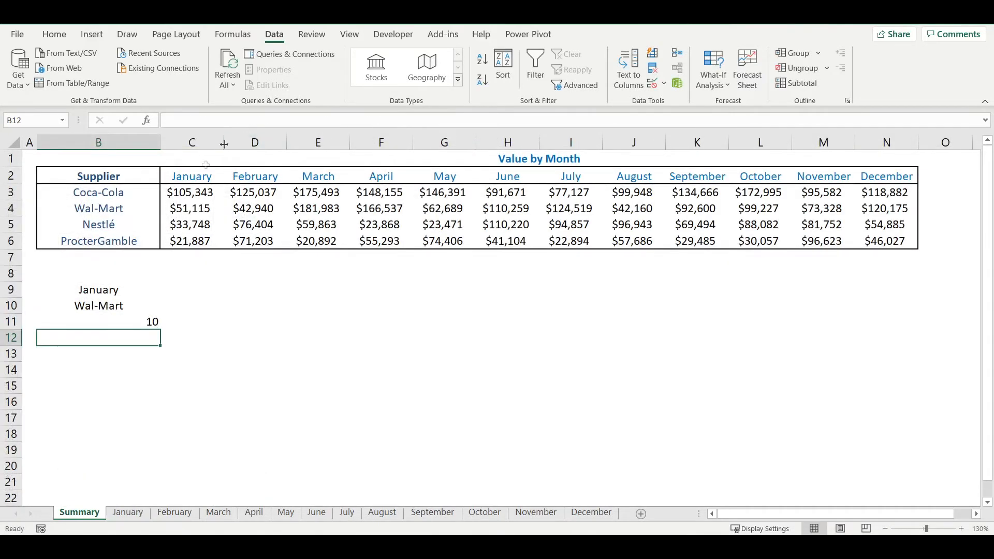
{"action": "left_click", "coordinate": [108, 322]}
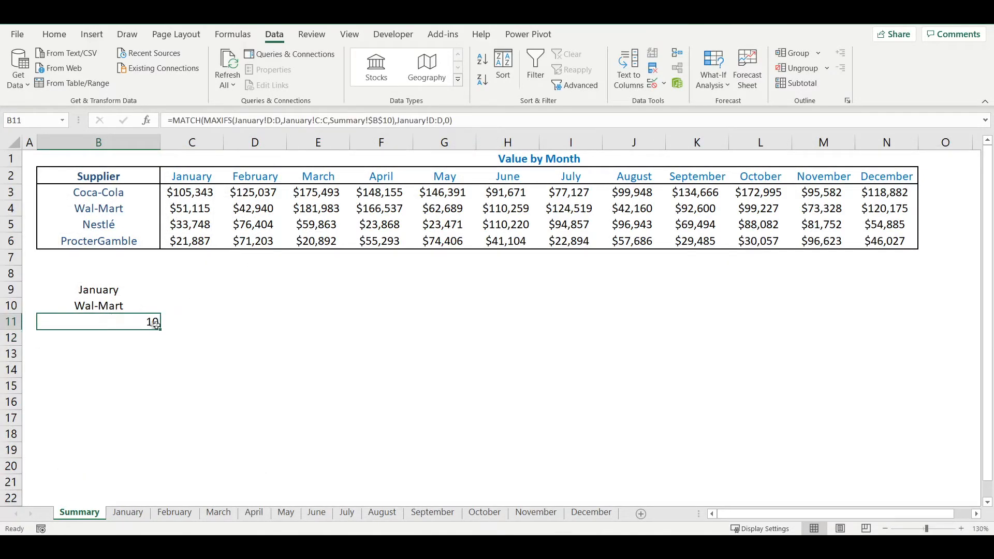
{"action": "left_click", "coordinate": [173, 122]}
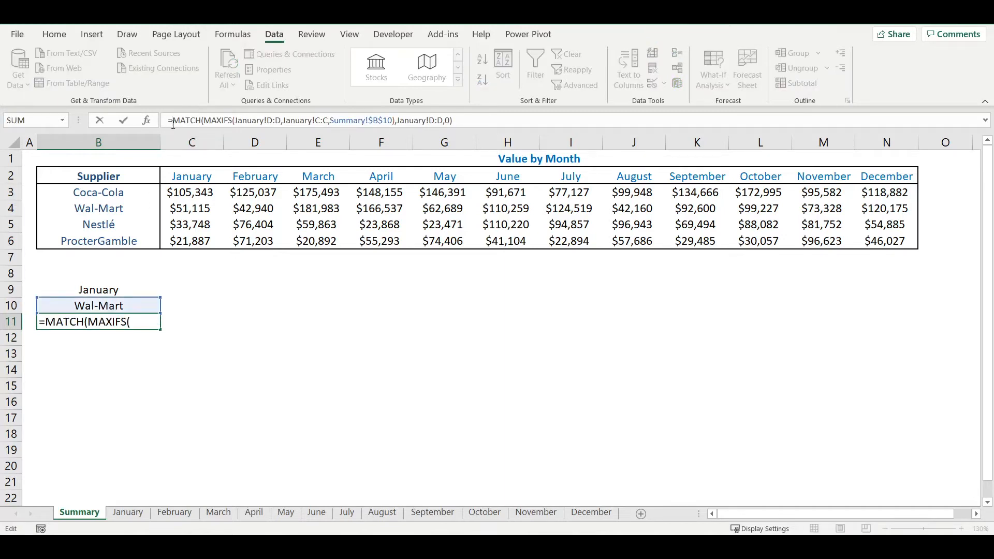
{"action": "type", "text": "hyperlink"}
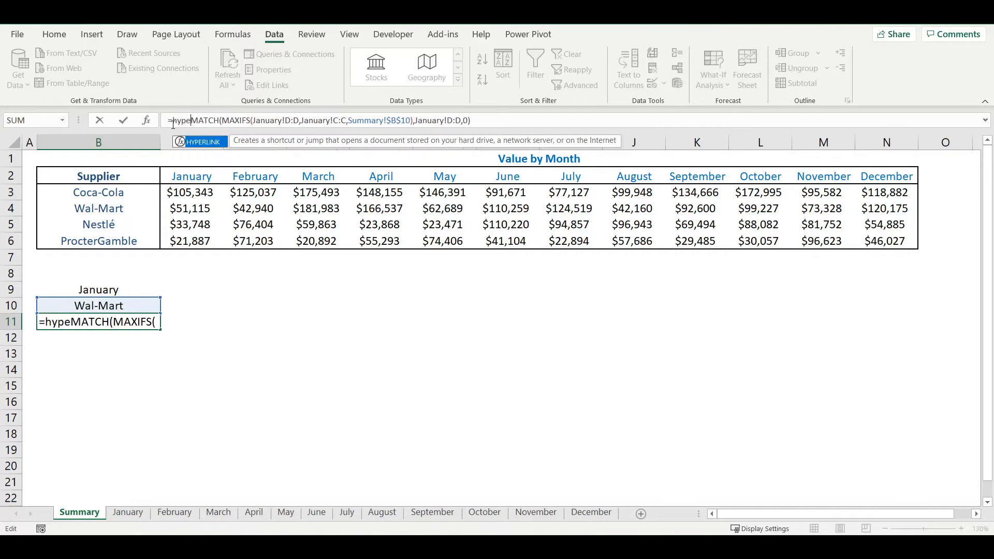
{"action": "type", "text": "("}
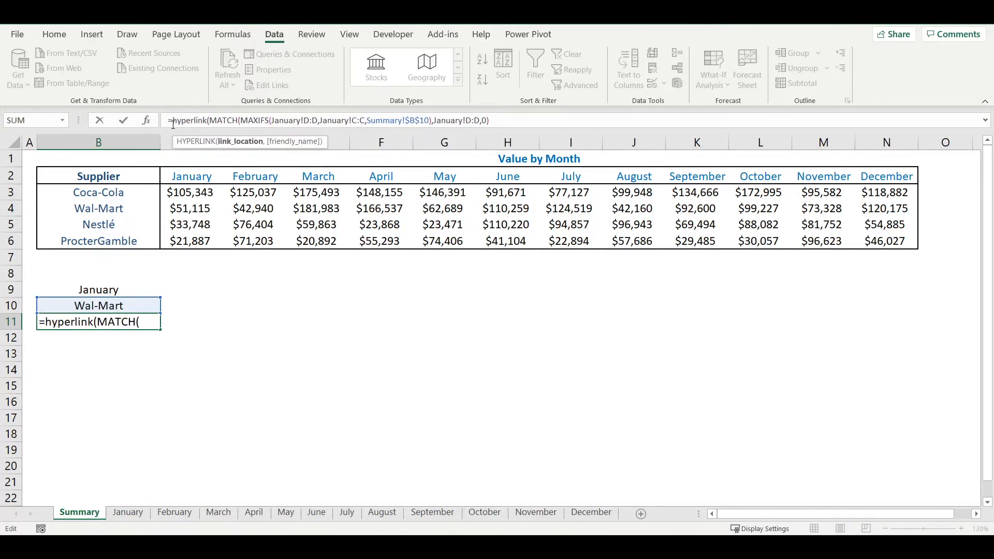
{"action": "type", "text": "\"#"}
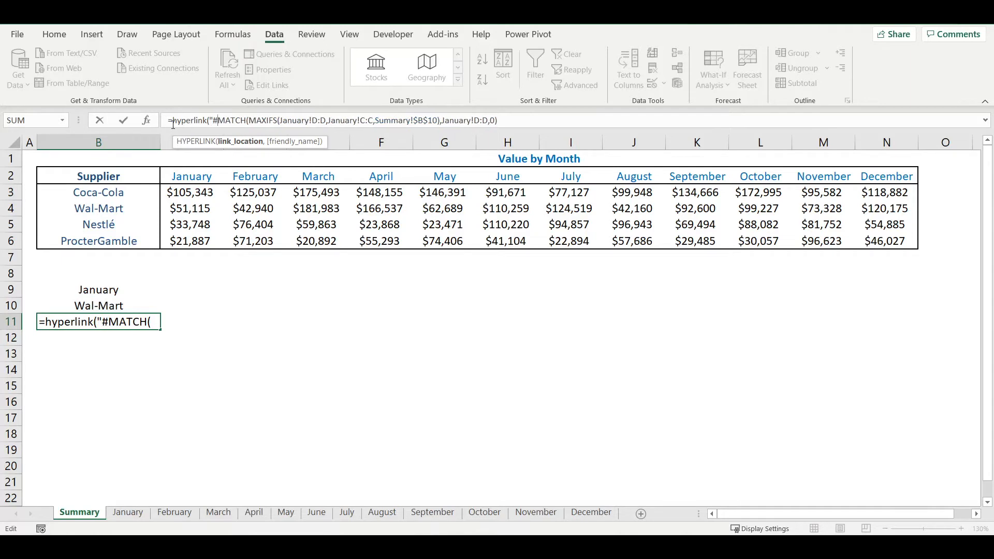
{"action": "type", "text": "\""}
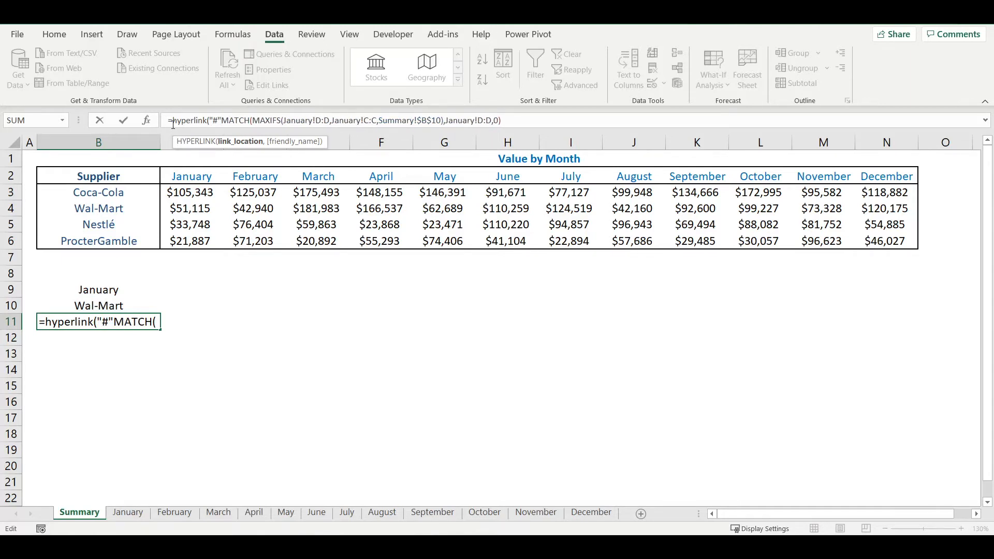
{"action": "type", "text": "&"}
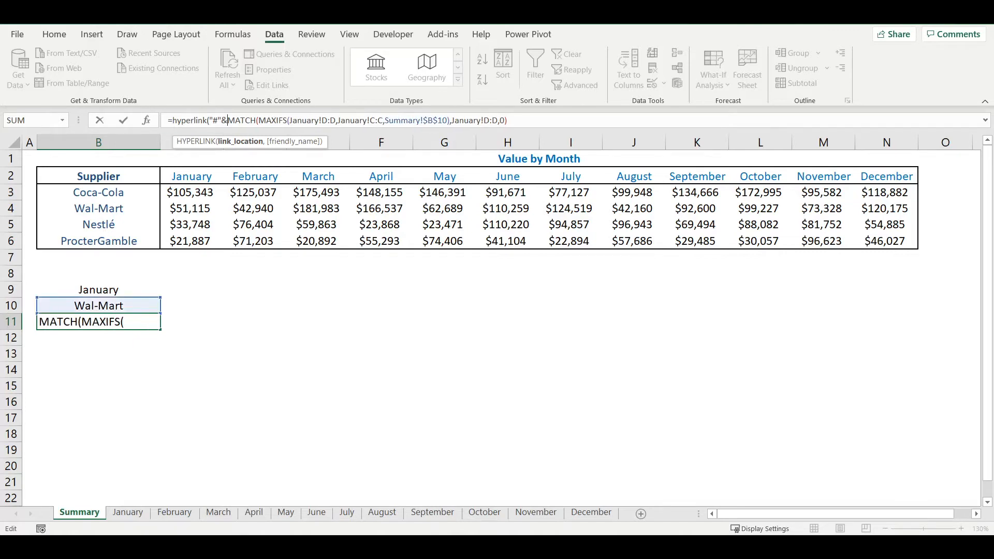
Wrap the formula in HYPERLINK with "#January!C"&MATCH(...), so B11 shows #January!C10
{"action": "left_click", "coordinate": [127, 512]}
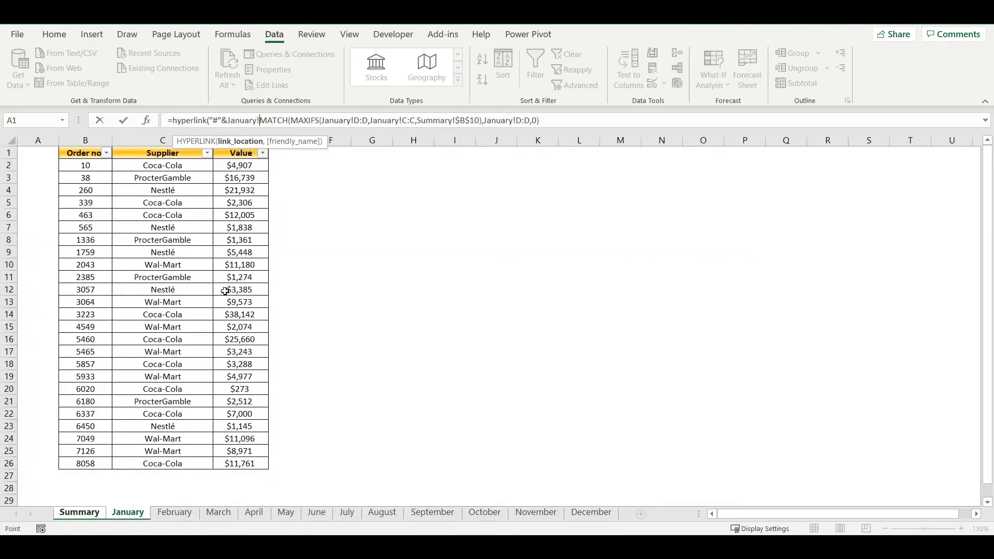
{"action": "left_click", "coordinate": [186, 266]}
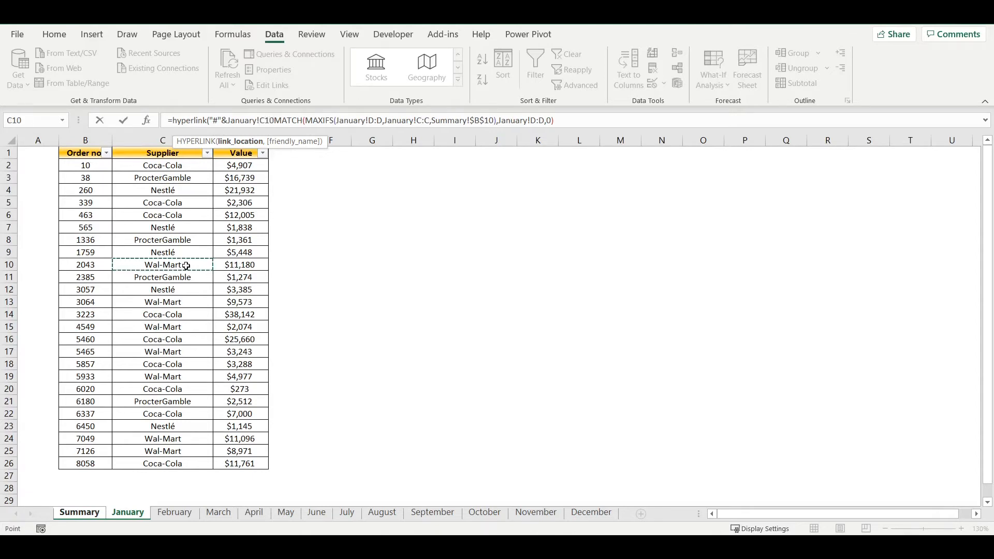
{"action": "left_click", "coordinate": [273, 120]}
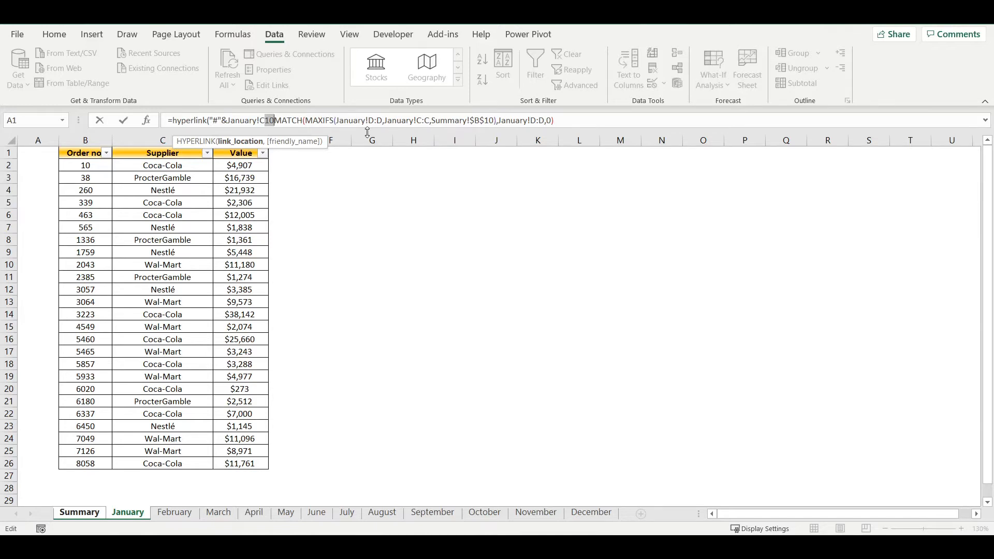
{"action": "type", "text": "&"}
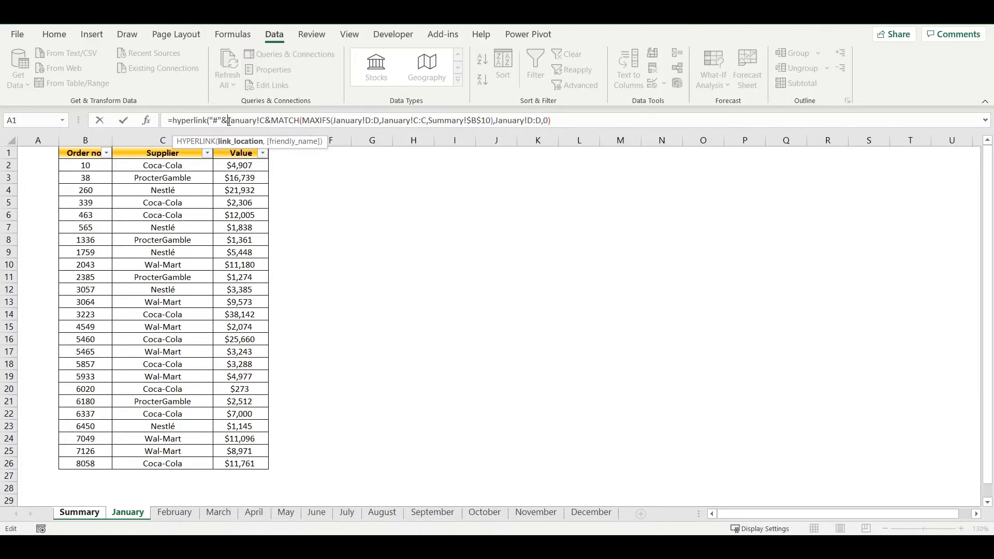
{"action": "type", "text": "\""}
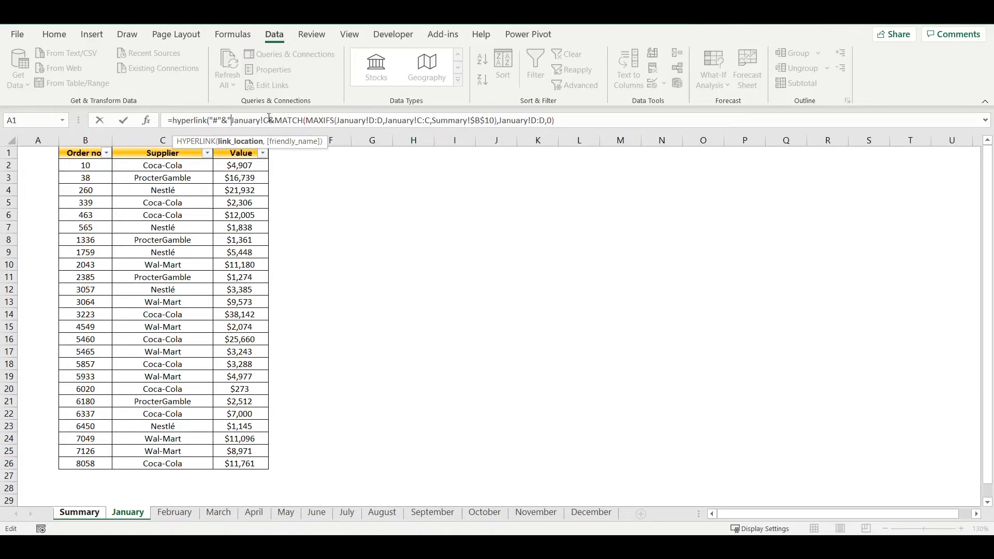
{"action": "left_click", "coordinate": [268, 121]}
{"action": "type", "text": "\""}
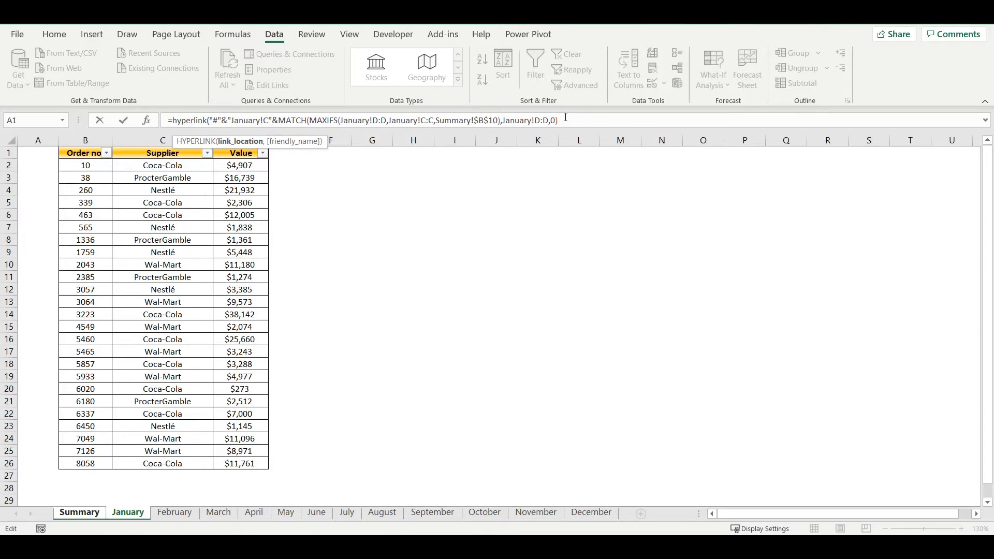
{"action": "type", "text": ")"}
{"action": "key", "text": "Return"}
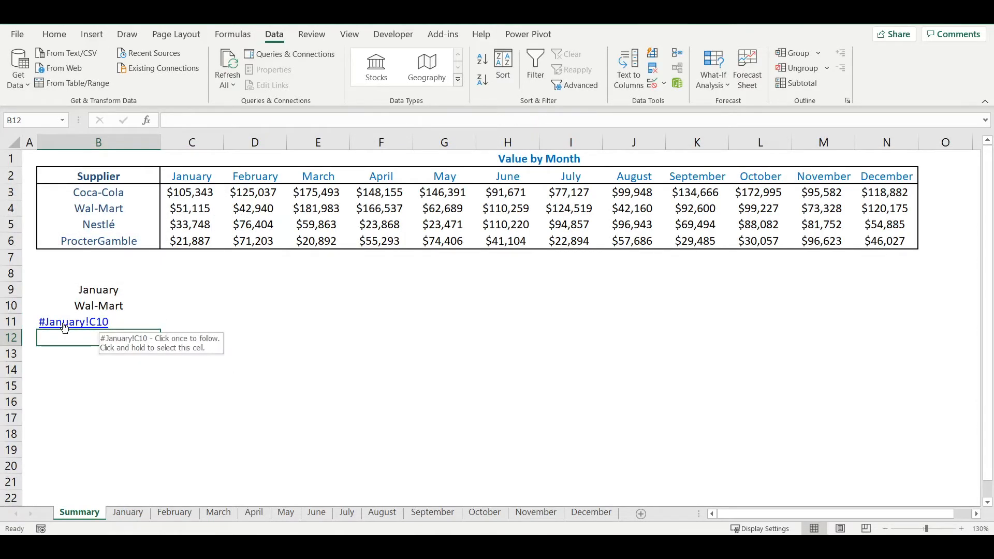
Follow the link to Wal-Mart's biggest January order and return to Summary
{"action": "left_click", "coordinate": [97, 324]}
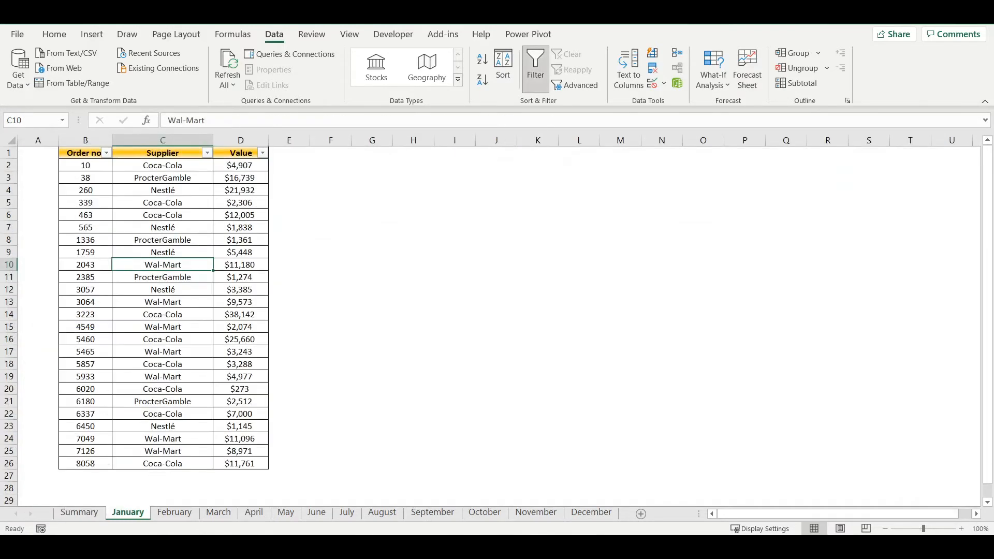
{"action": "key", "text": "ctrl+Page_Up"}
{"action": "left_click", "coordinate": [128, 305]}
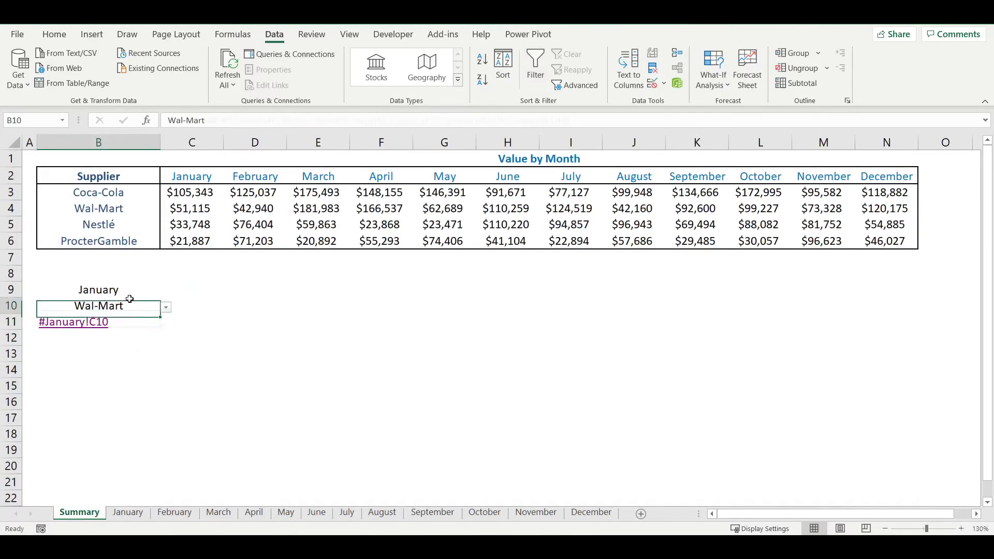
Choose Coca-Cola in B10, follow the link to its biggest January order, and return
{"action": "left_click", "coordinate": [176, 306]}
{"action": "left_click", "coordinate": [99, 306]}
{"action": "left_click", "coordinate": [165, 306]}
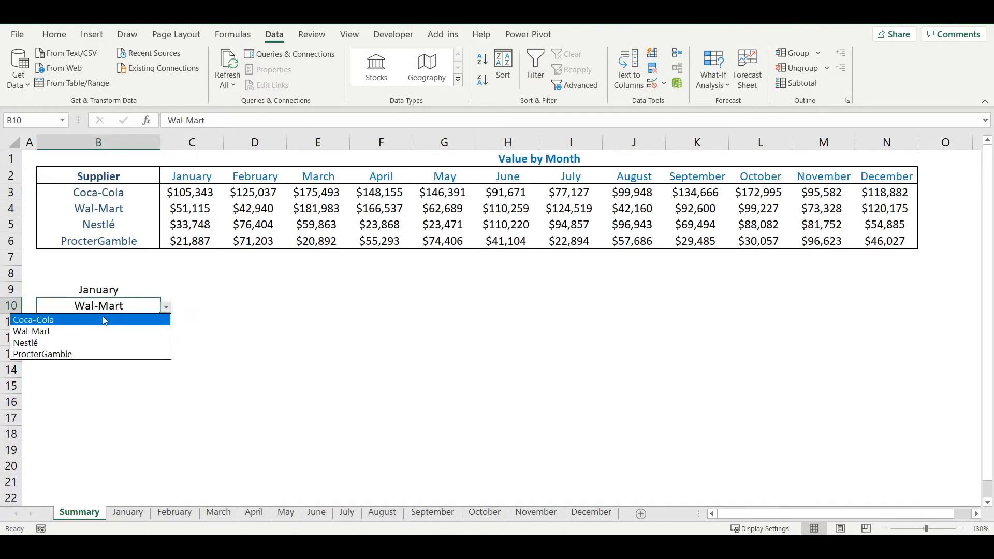
{"action": "left_click", "coordinate": [103, 320]}
{"action": "left_click_drag", "start_coordinate": [100, 354], "coordinate": [100, 337]}
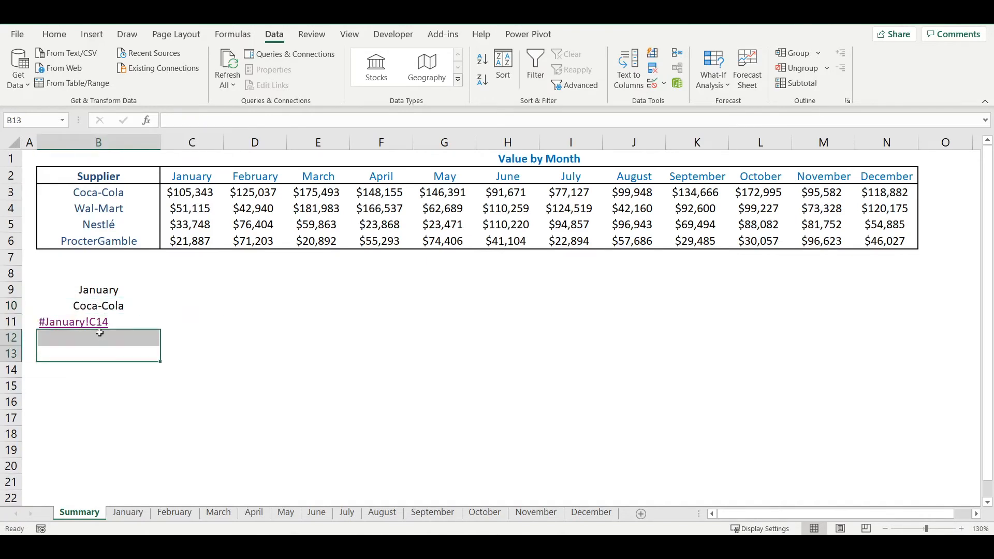
{"action": "left_click", "coordinate": [74, 322]}
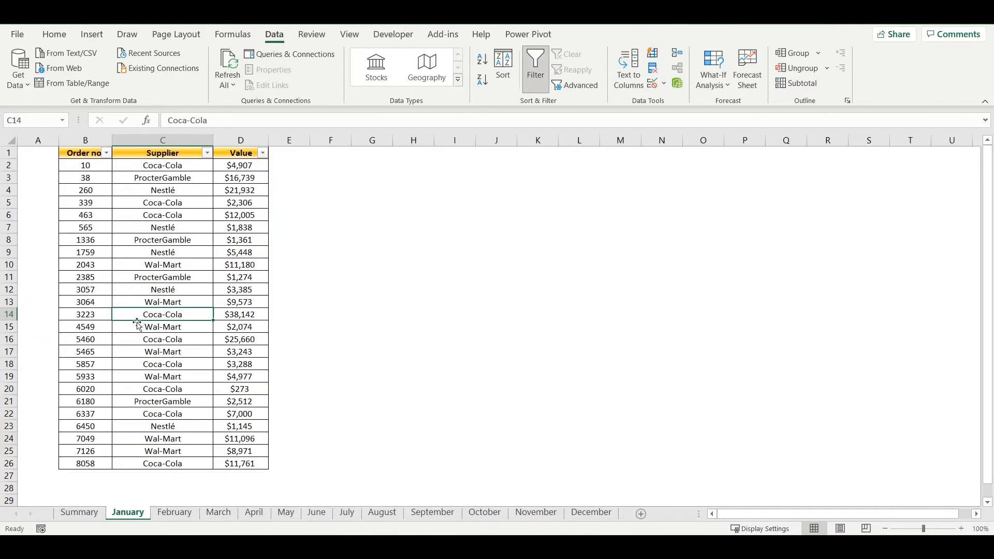
{"action": "left_click", "coordinate": [80, 511]}
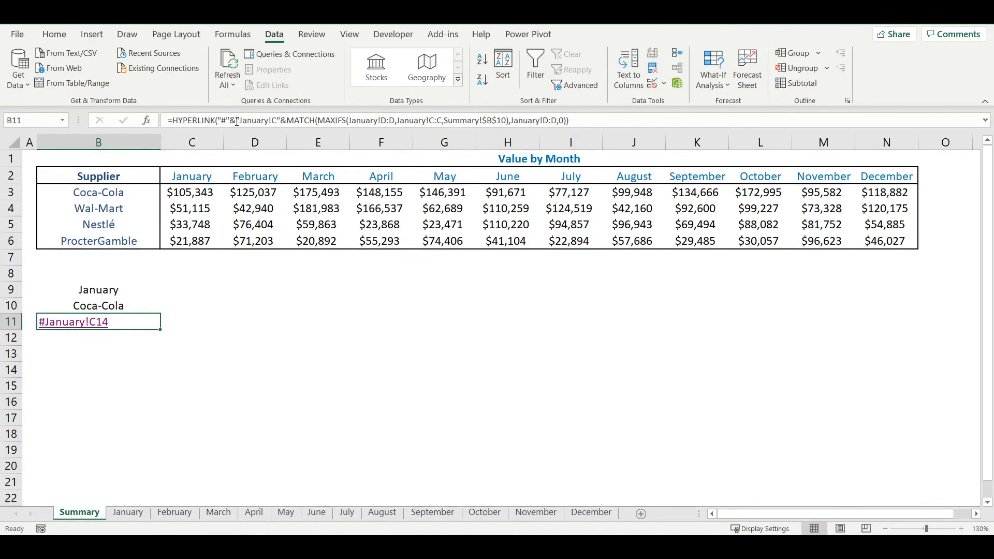
Choose March in B9; the link cell still shows #January!C14
{"action": "left_click", "coordinate": [98, 289]}
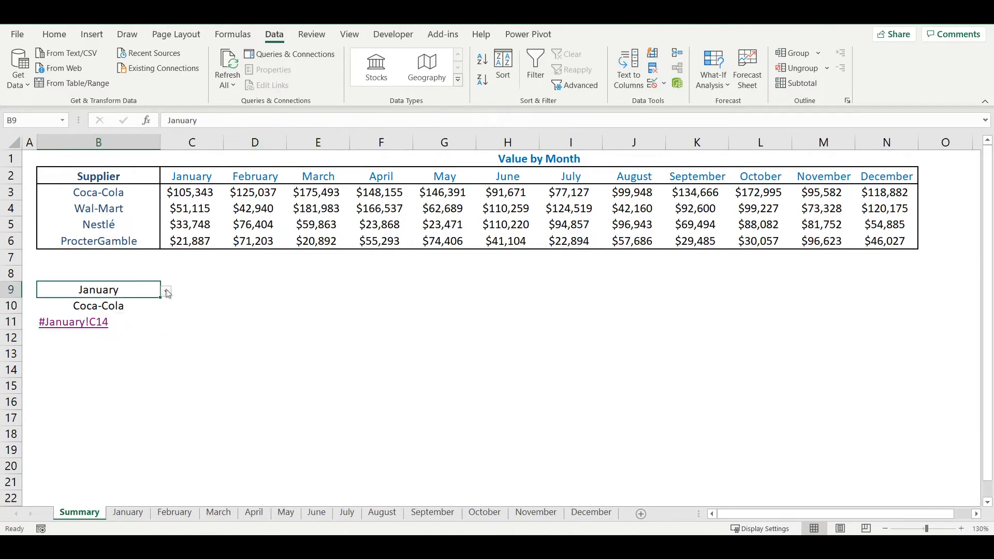
{"action": "left_click", "coordinate": [165, 290]}
{"action": "left_click", "coordinate": [114, 327]}
{"action": "left_click", "coordinate": [140, 325]}
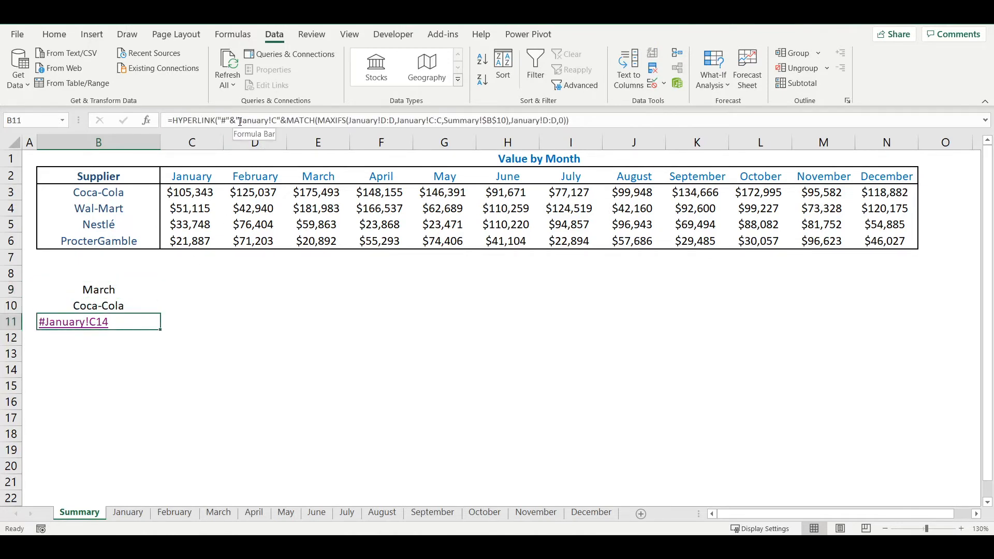
Replace the fixed "January" in the link text with B9&", so the link reads #March!C14
{"action": "left_click_drag", "start_coordinate": [240, 121], "coordinate": [274, 120]}
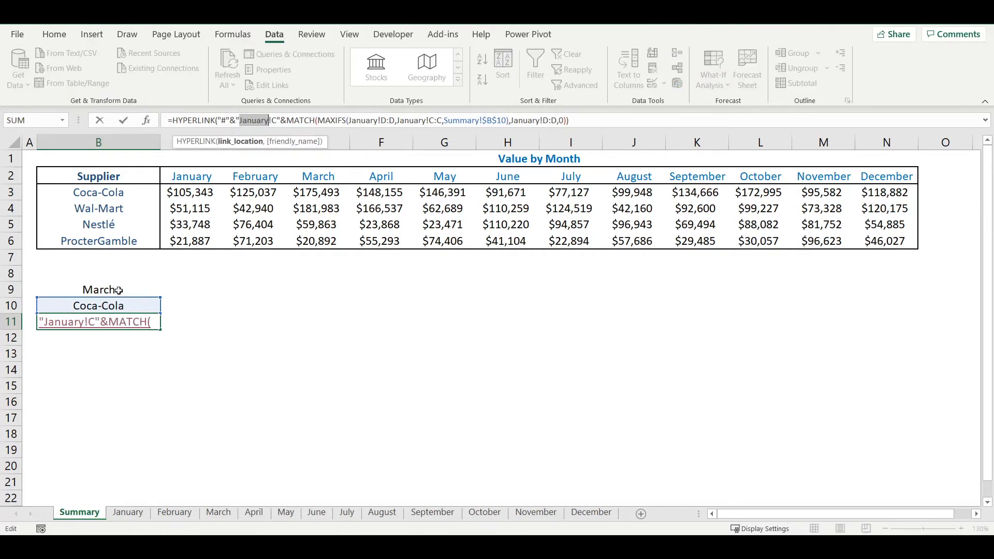
{"action": "key", "text": "Escape"}
{"action": "left_click", "coordinate": [257, 121]}
{"action": "left_click_drag", "start_coordinate": [240, 121], "coordinate": [269, 121]}
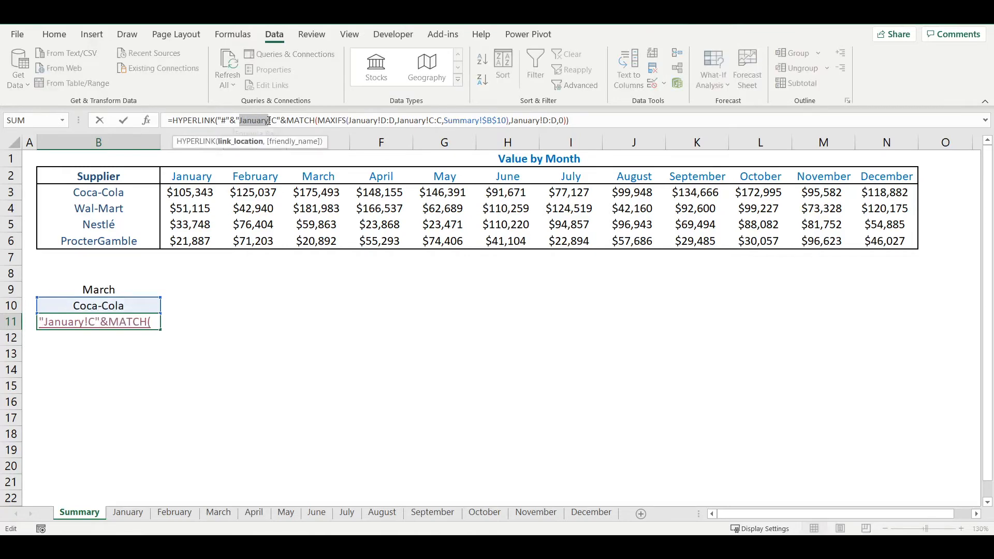
{"action": "type", "text": "B9"}
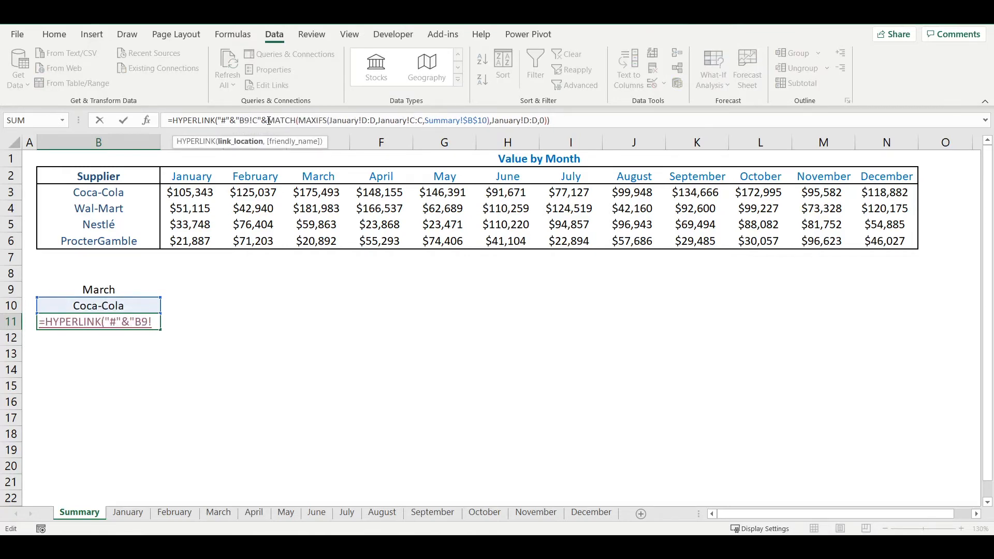
{"action": "type", "text": "&"}
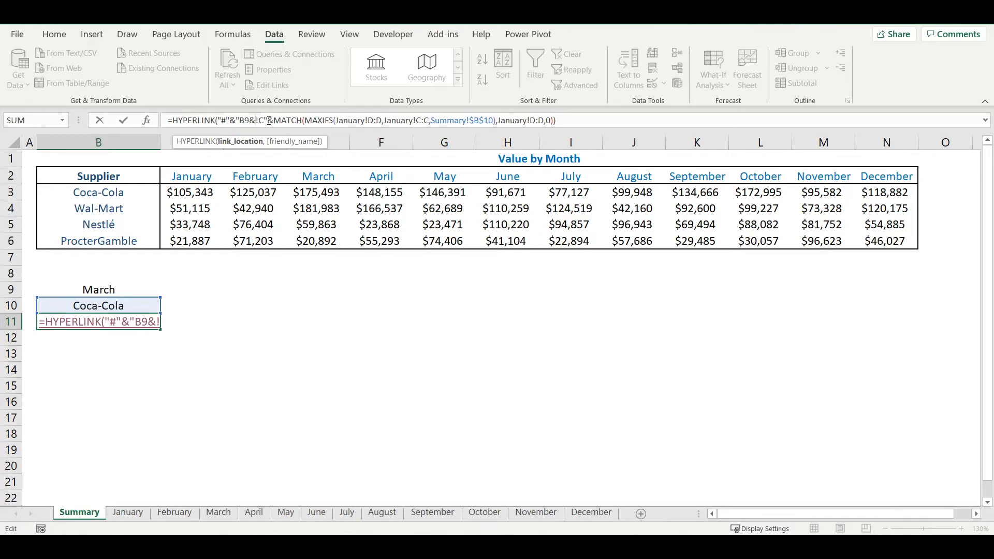
{"action": "type", "text": "\""}
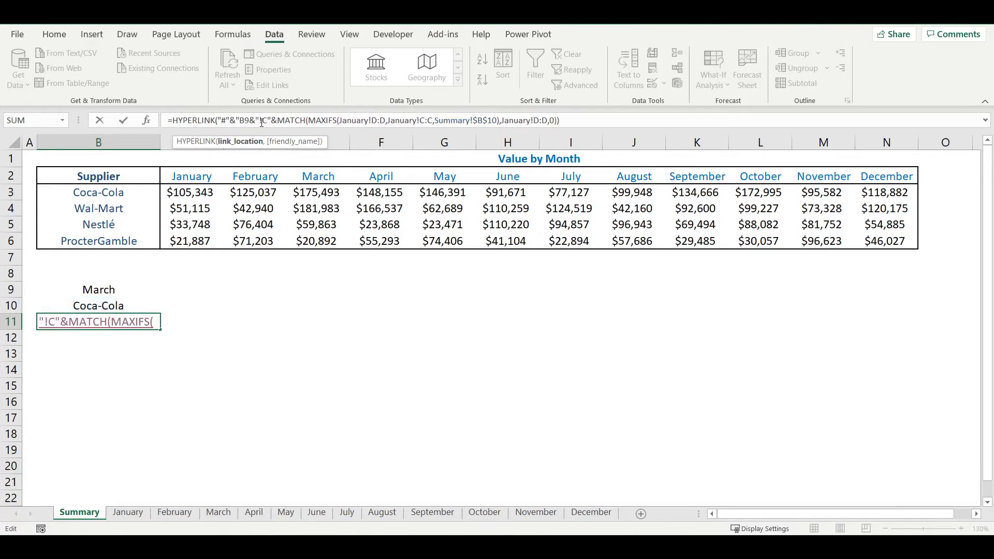
{"action": "left_click", "coordinate": [238, 120]}
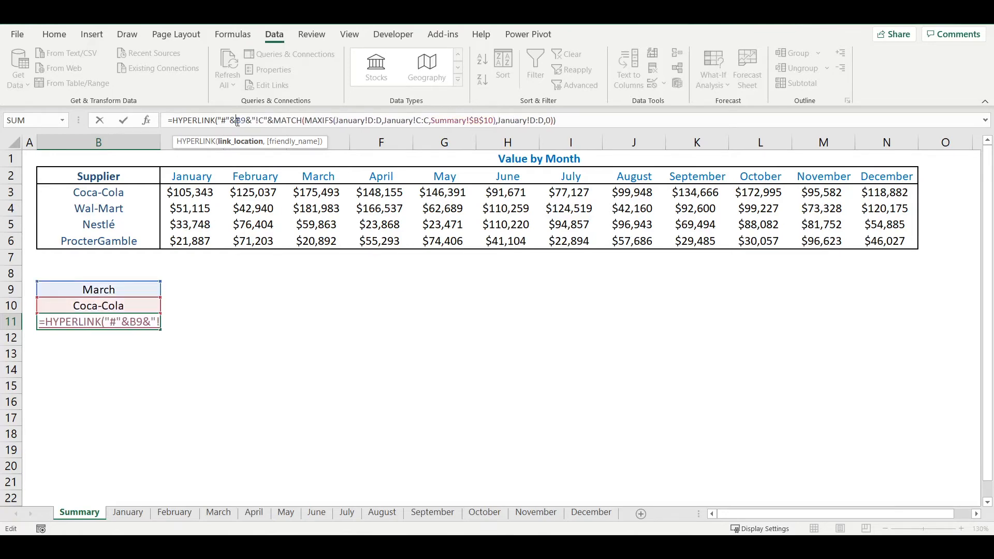
{"action": "key", "text": "Return"}
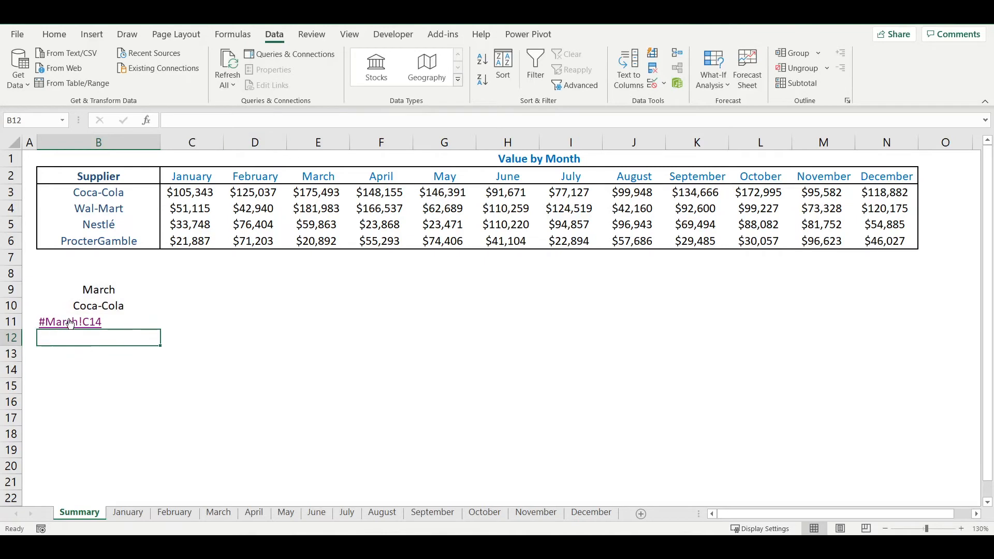
Replace MAXIFS's value range January!D:D with INDIRECT(B9&"!D:D")
{"action": "left_click", "coordinate": [151, 323]}
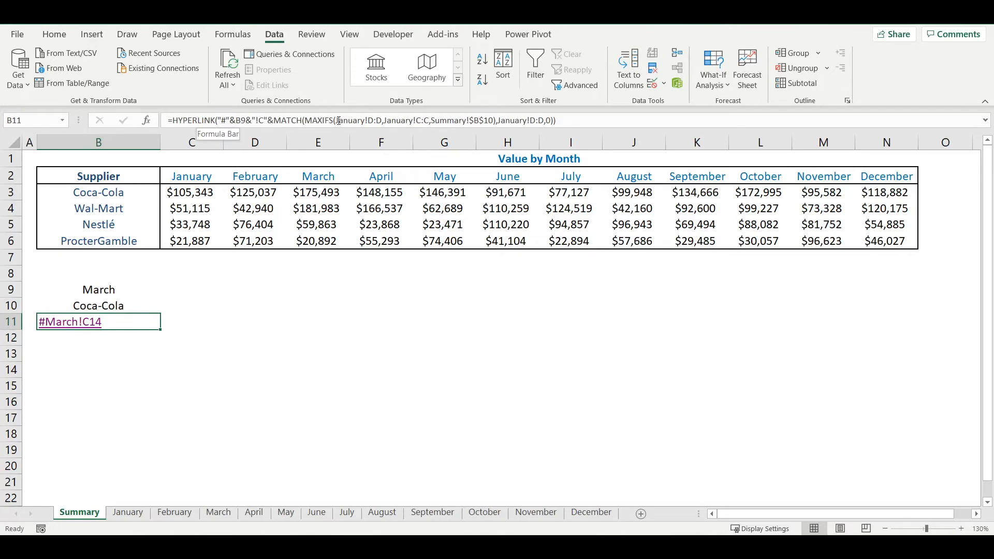
{"action": "left_click", "coordinate": [337, 120]}
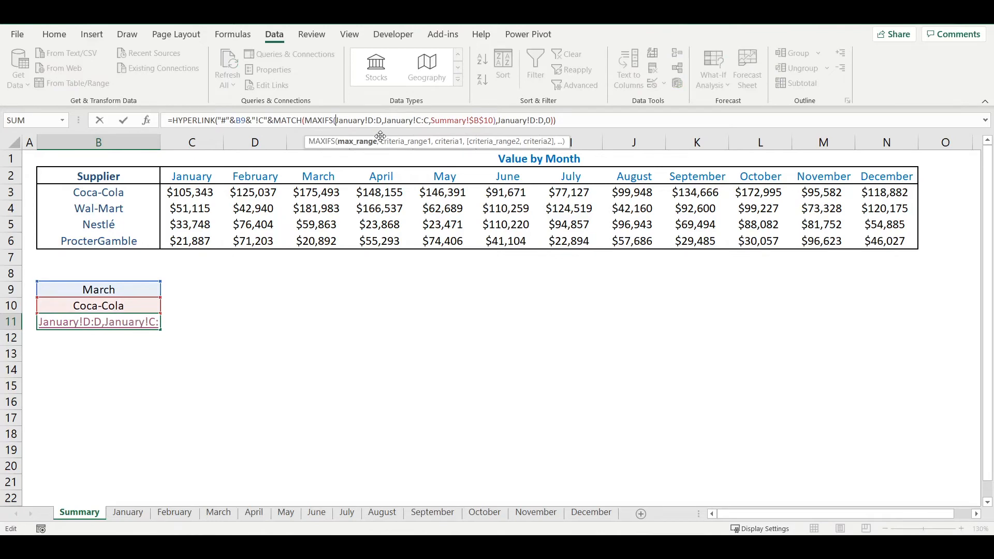
{"action": "type", "text": "indirec"}
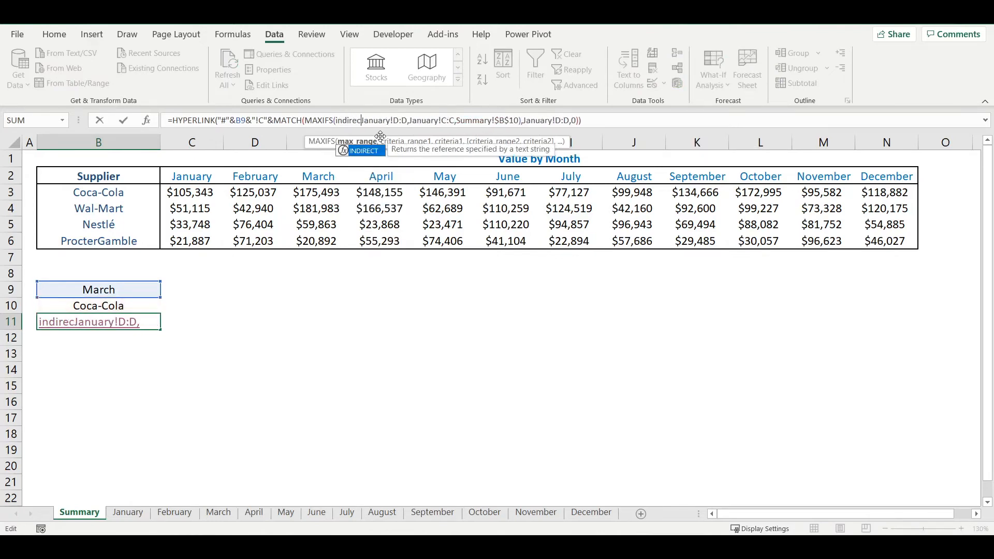
{"action": "type", "text": "t("}
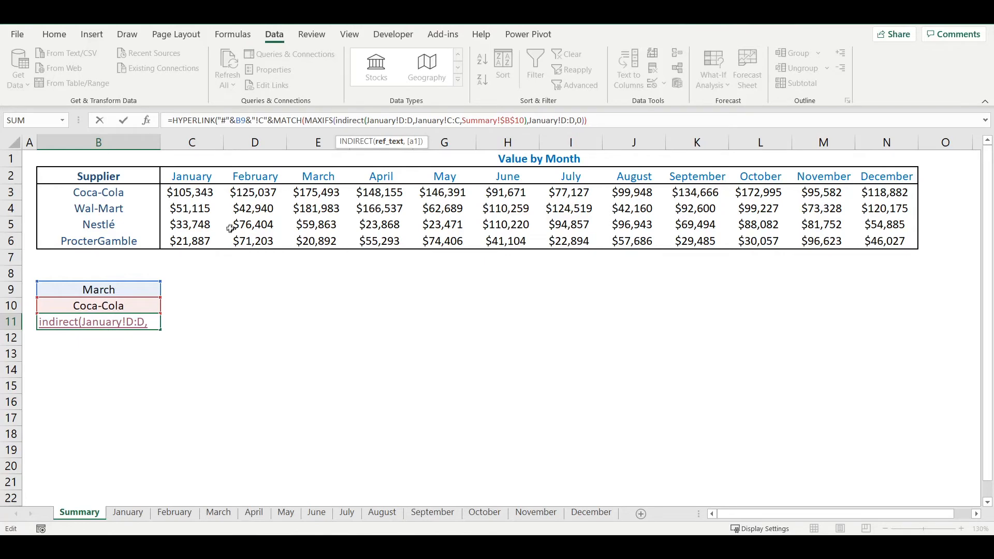
{"action": "left_click", "coordinate": [132, 289]}
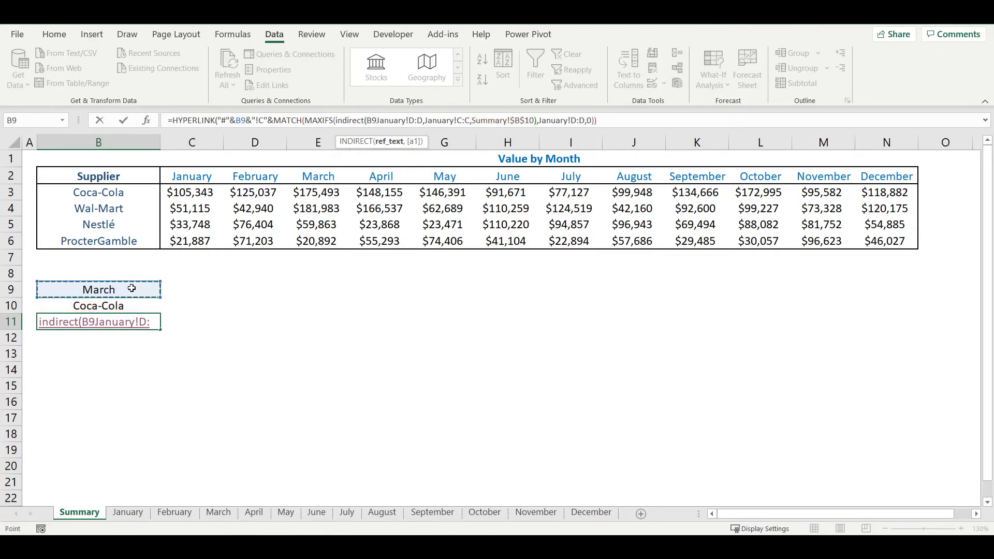
{"action": "key", "text": "Delete"}
{"action": "key", "text": "Delete"}
{"action": "key", "text": "Delete"}
{"action": "key", "text": "Delete"}
{"action": "key", "text": "Delete"}
{"action": "key", "text": "Delete"}
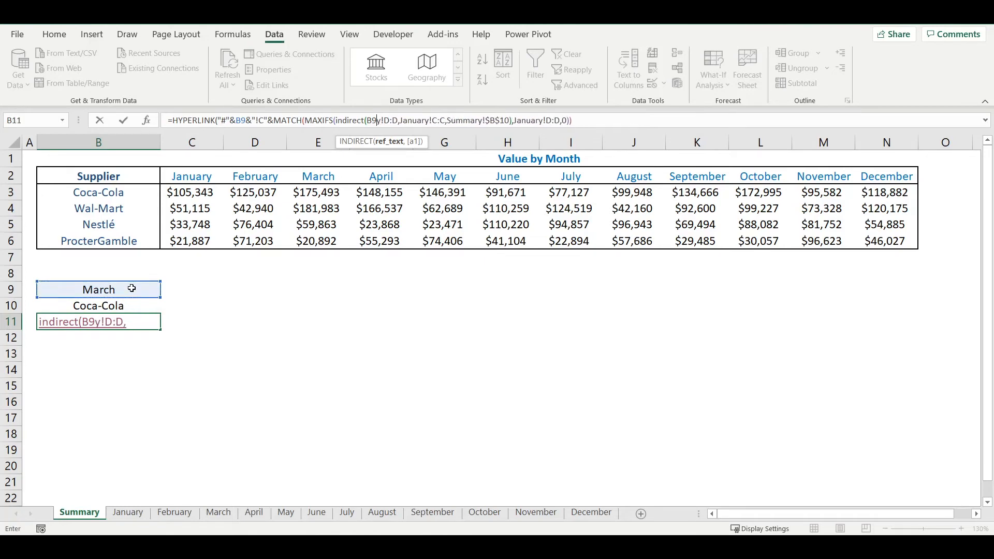
{"action": "key", "text": "Delete"}
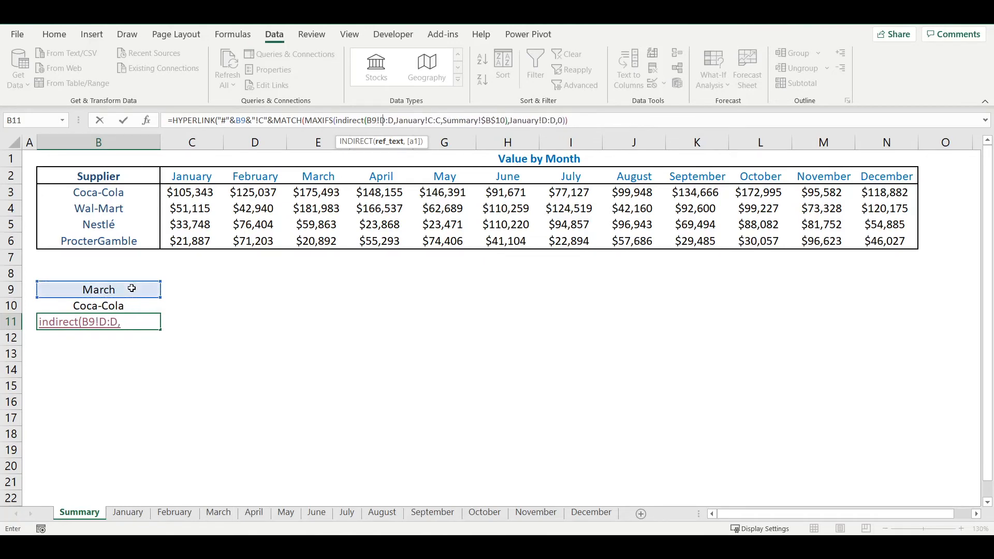
{"action": "type", "text": "&\"!D:D"}
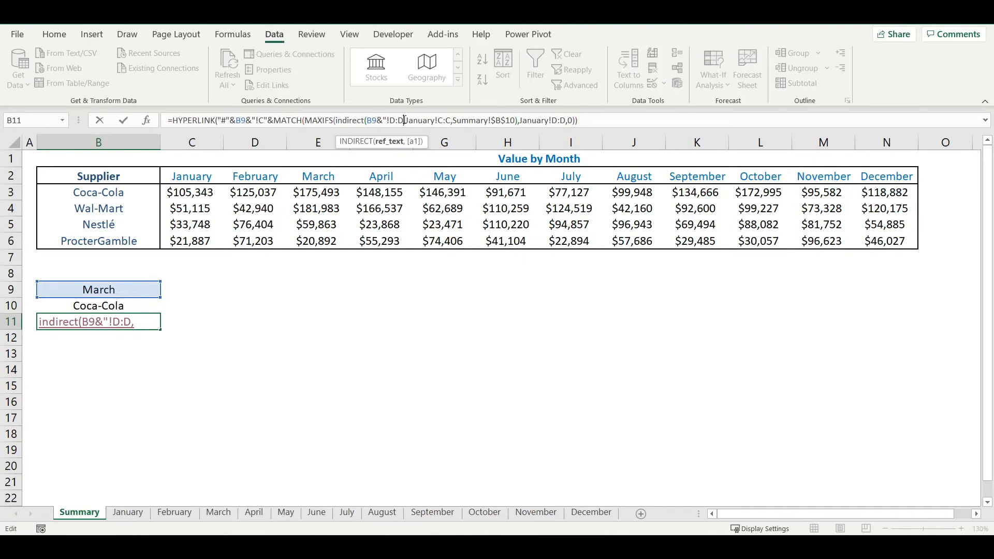
{"action": "type", "text": "\""}
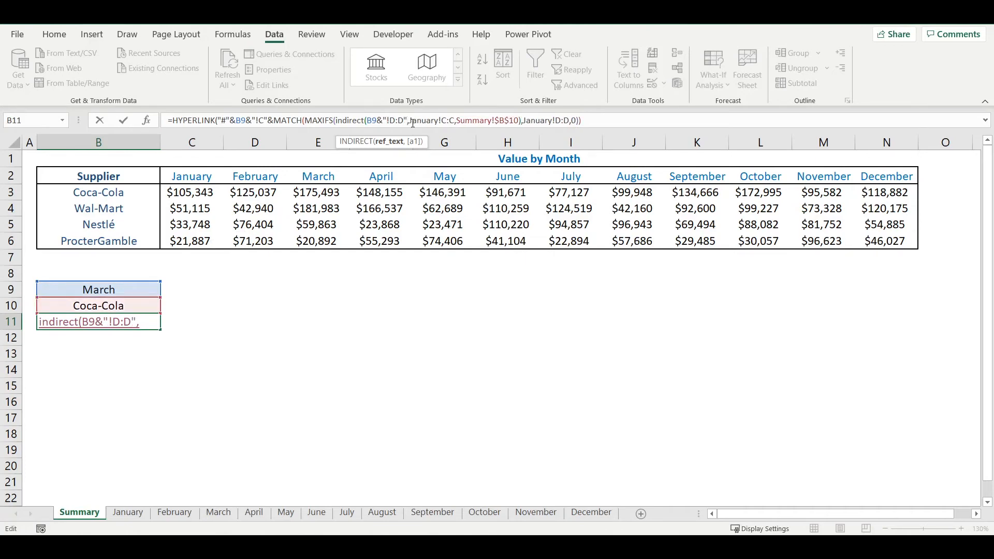
{"action": "type", "text": ")"}
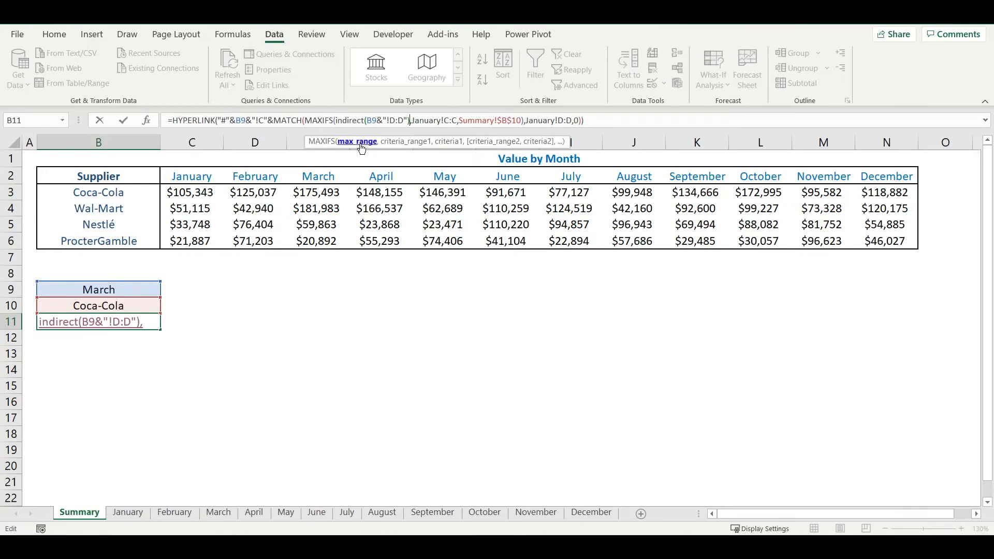
Replace MAXIFS's criteria range January!C:C with INDIRECT(B9&"!C:C")
{"action": "left_click", "coordinate": [414, 120]}
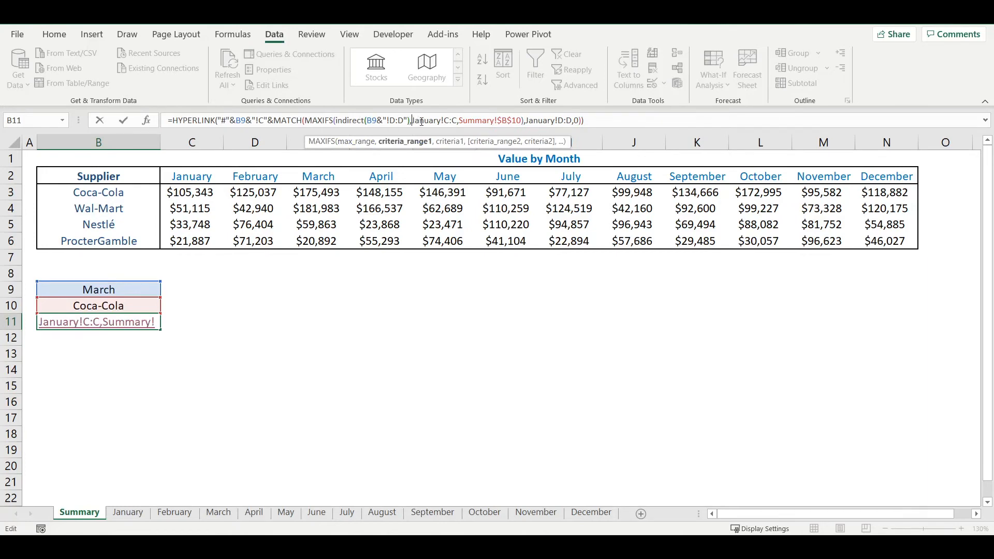
{"action": "type", "text": "indirect"}
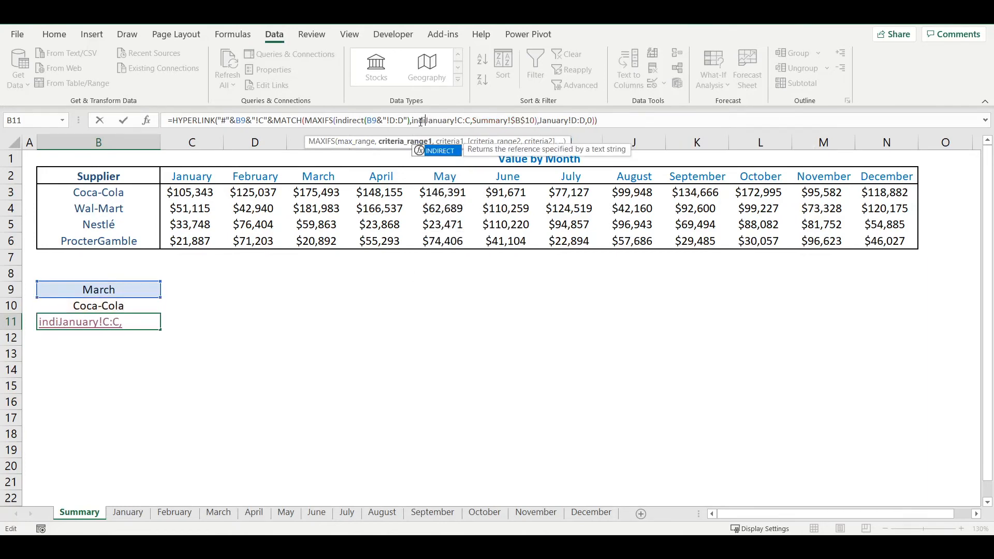
{"action": "type", "text": "("}
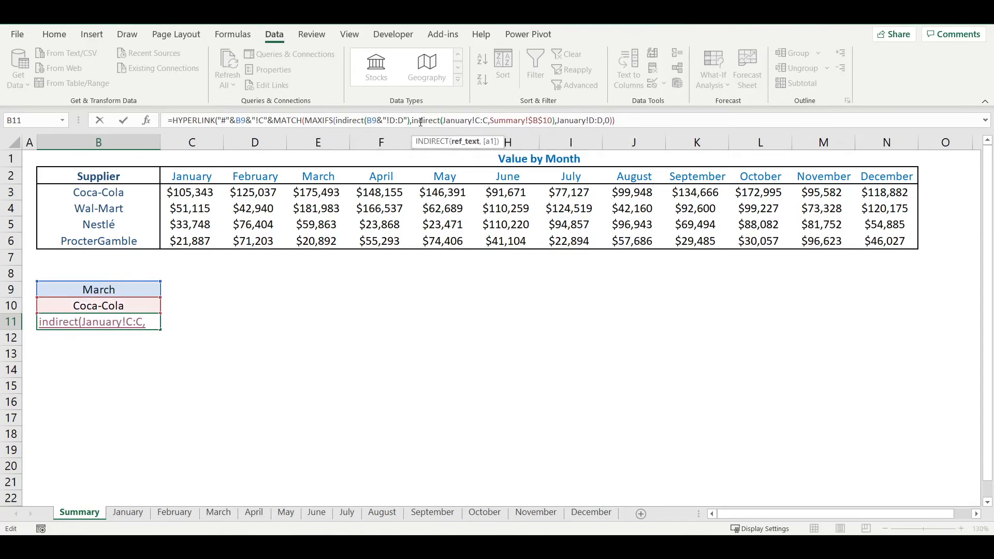
{"action": "left_click", "coordinate": [147, 288]}
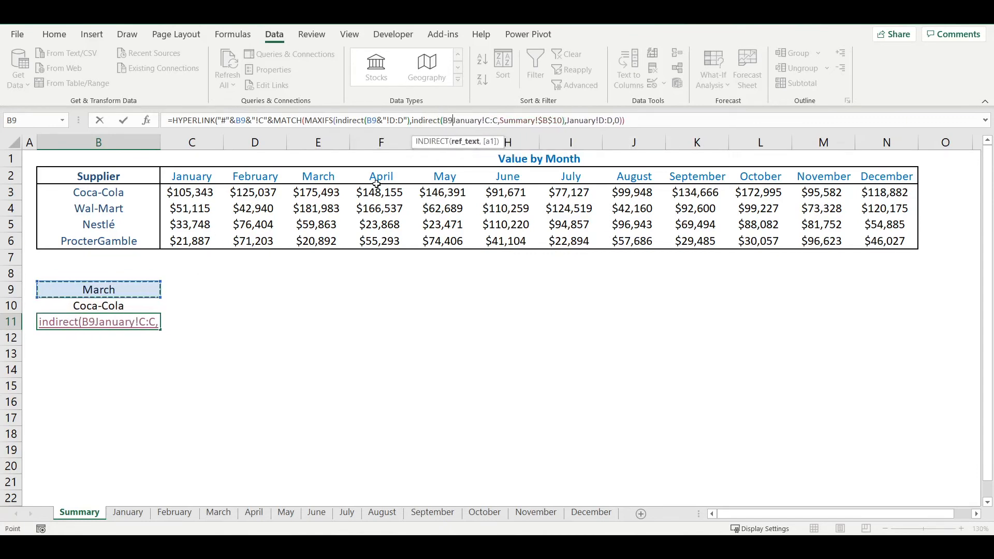
{"action": "key", "text": "Delete"}
{"action": "key", "text": "Delete"}
{"action": "key", "text": "Delete"}
{"action": "key", "text": "Delete"}
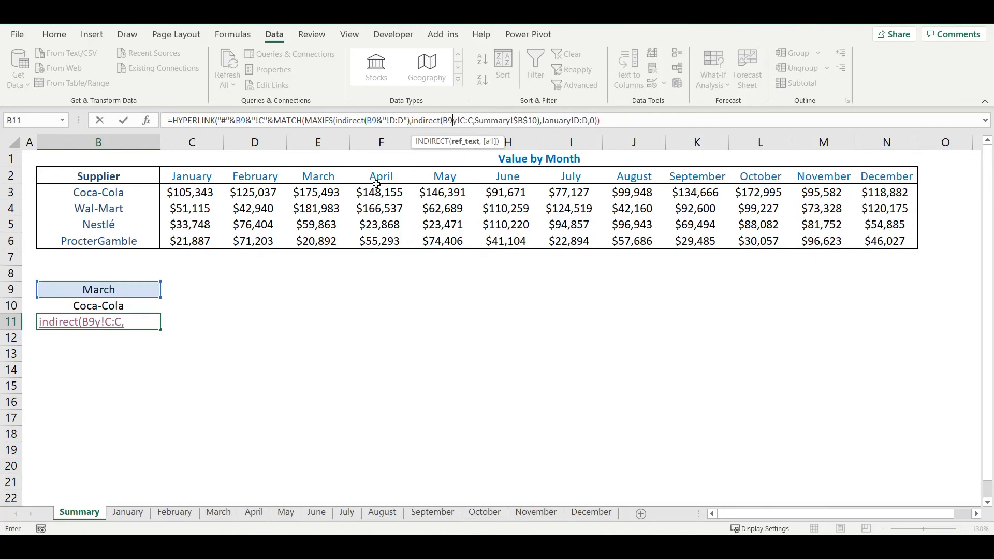
{"action": "key", "text": "Delete"}
{"action": "key", "text": "Delete"}
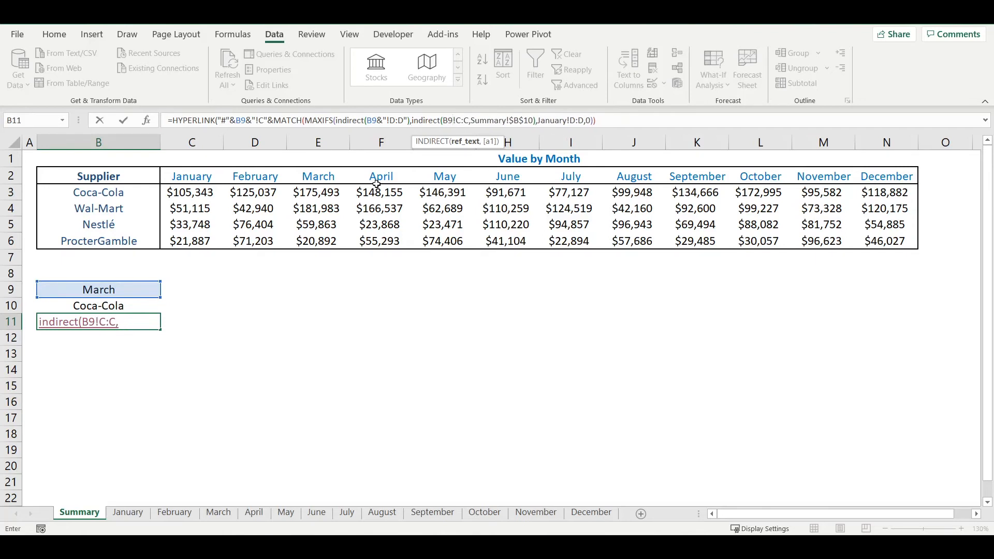
{"action": "type", "text": "&\"!D:D"}
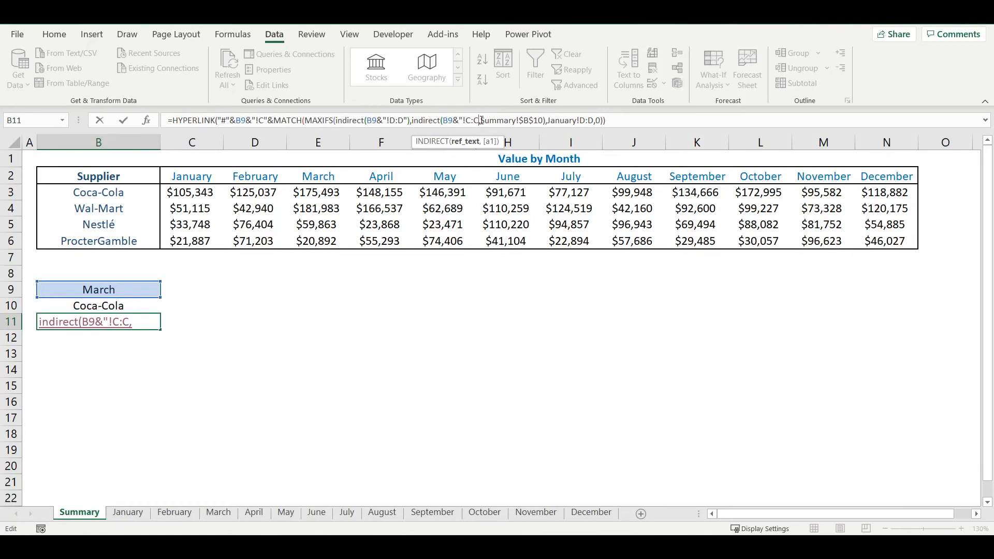
{"action": "type", "text": "\""}
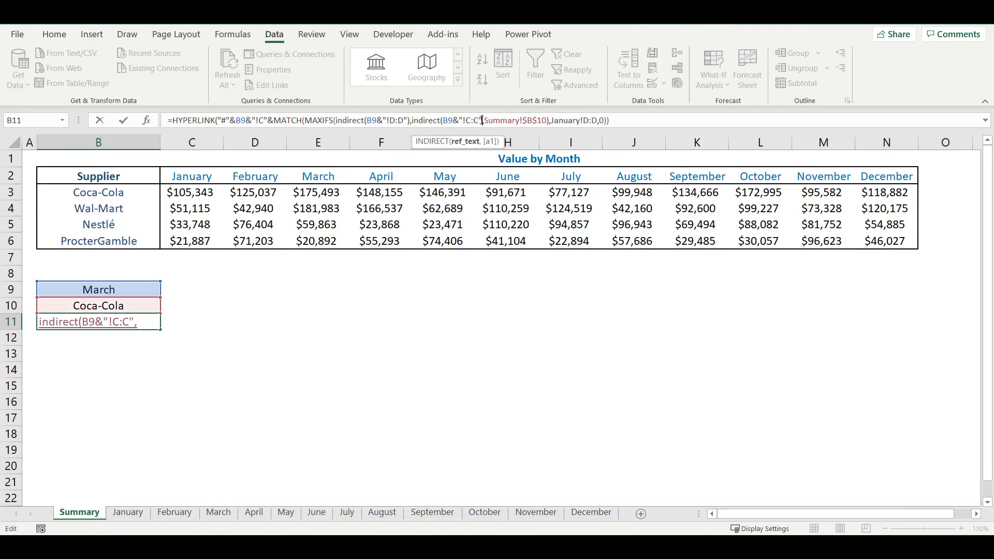
{"action": "type", "text": ")"}
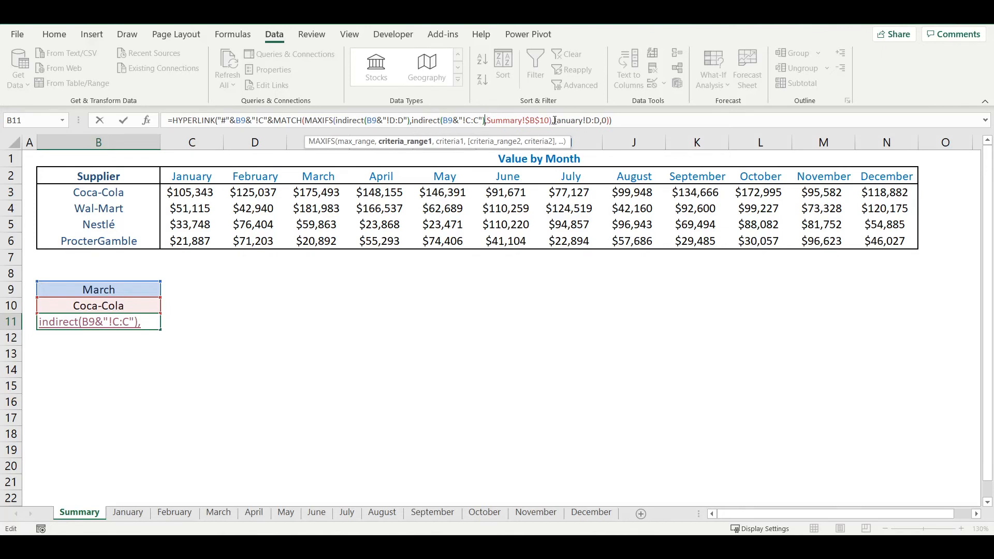
Replace MATCH's fixed January range with INDIRECT(B9&"!D:D"), so B11 returns #March!C2
{"action": "left_click_drag", "start_coordinate": [554, 121], "coordinate": [581, 121]}
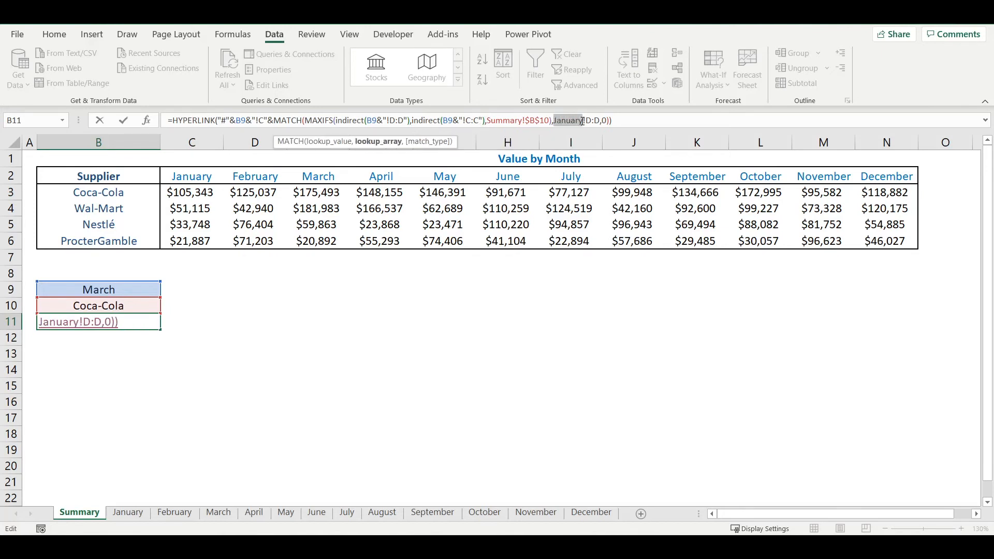
{"action": "type", "text": "indirect"}
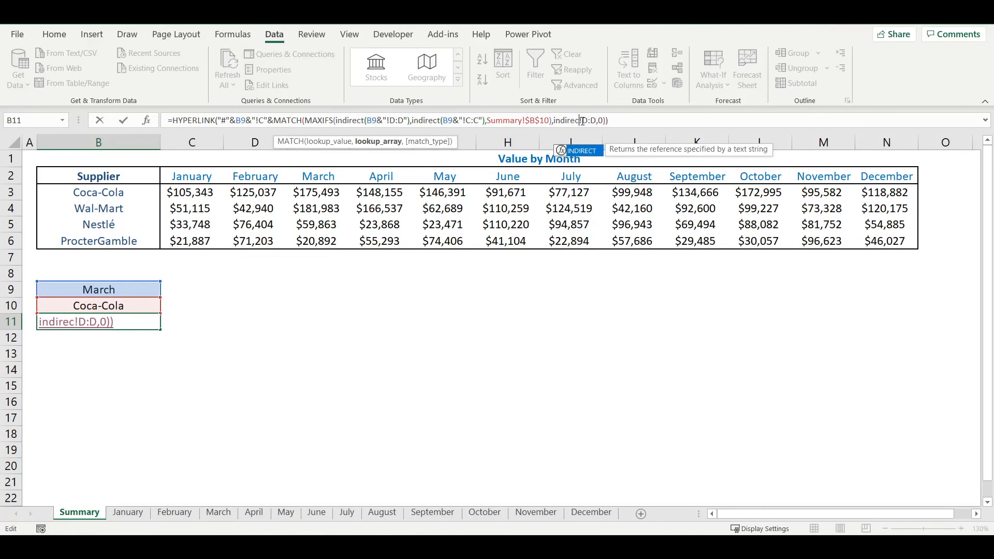
{"action": "type", "text": "("}
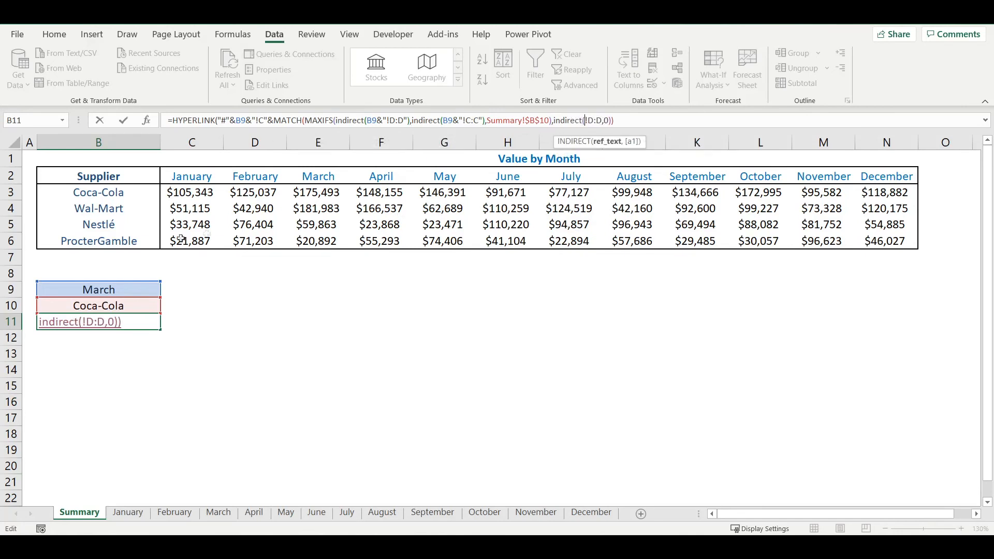
{"action": "left_click", "coordinate": [117, 289]}
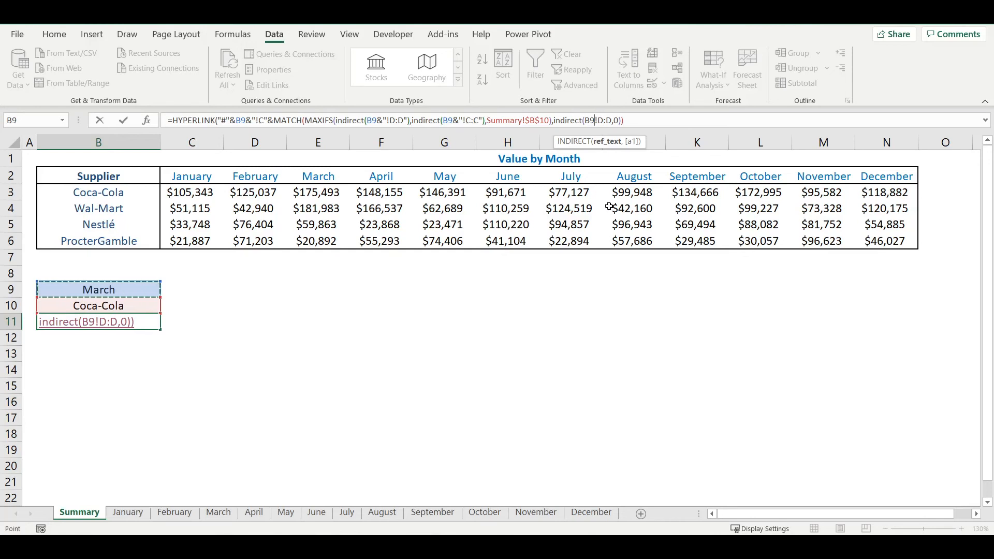
{"action": "type", "text": "&\"!D:D"}
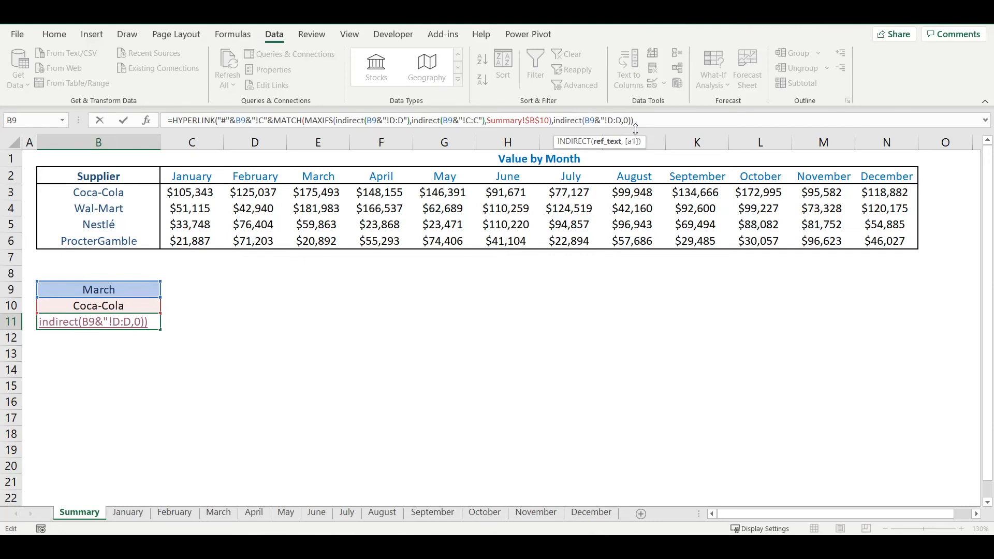
{"action": "type", "text": "\""}
{"action": "type", "text": ")"}
{"action": "key", "text": "Return"}
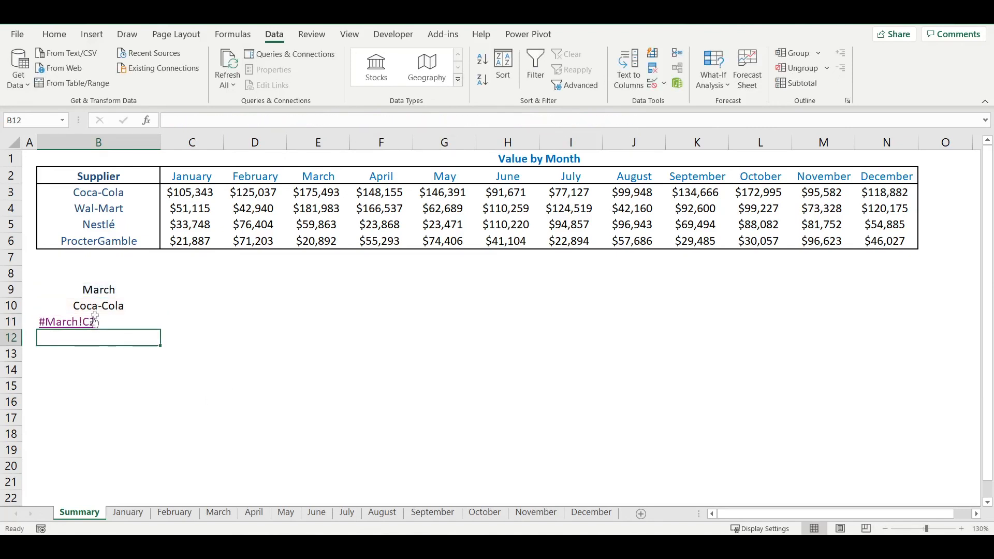
Choose June in B9 and Nestlé in B10, updating the link to #June!C14
{"action": "left_click", "coordinate": [124, 290]}
{"action": "left_click", "coordinate": [166, 293]}
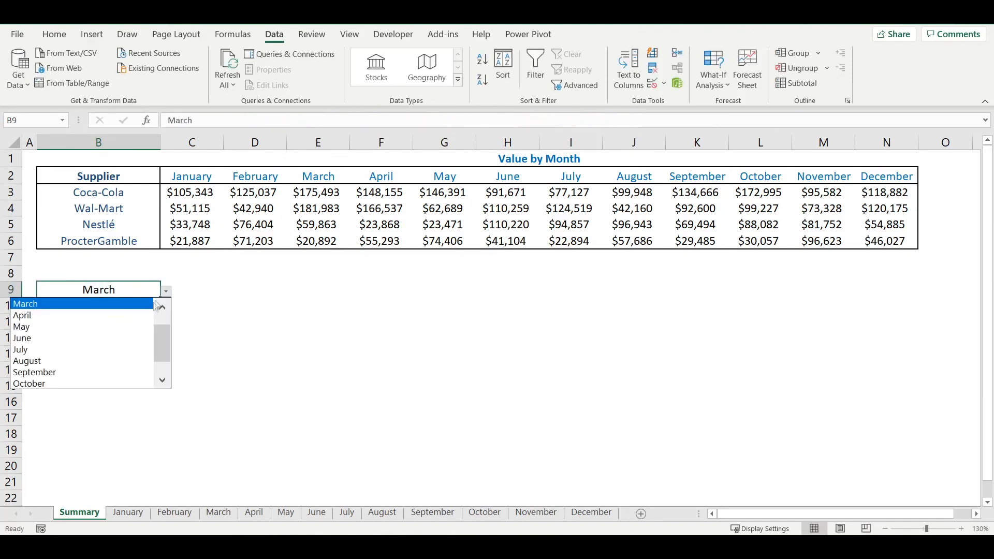
{"action": "left_click", "coordinate": [140, 337]}
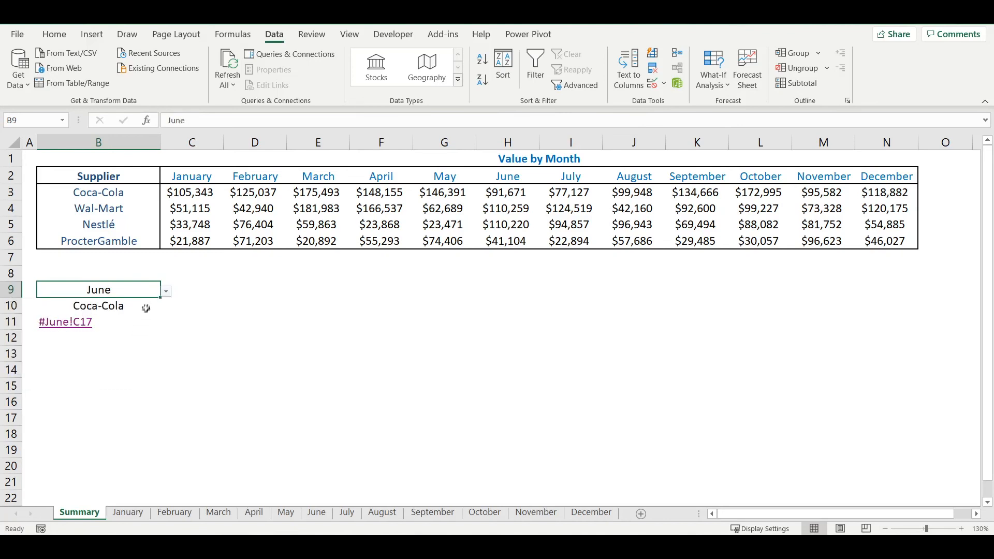
{"action": "left_click", "coordinate": [125, 305]}
{"action": "left_click", "coordinate": [165, 307]}
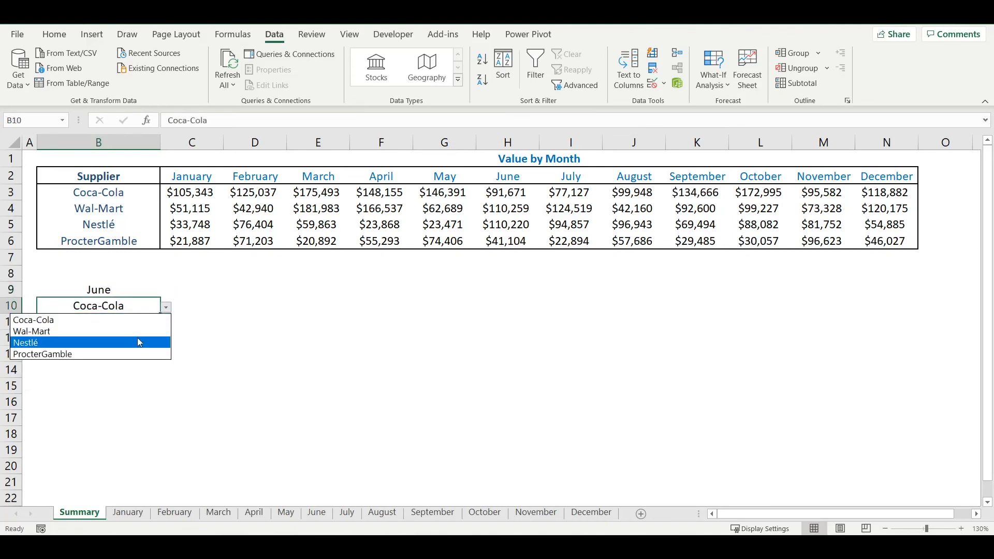
{"action": "left_click", "coordinate": [117, 342]}
Begin editing the end of the B11 hyperlink formula
{"action": "left_click", "coordinate": [128, 326]}
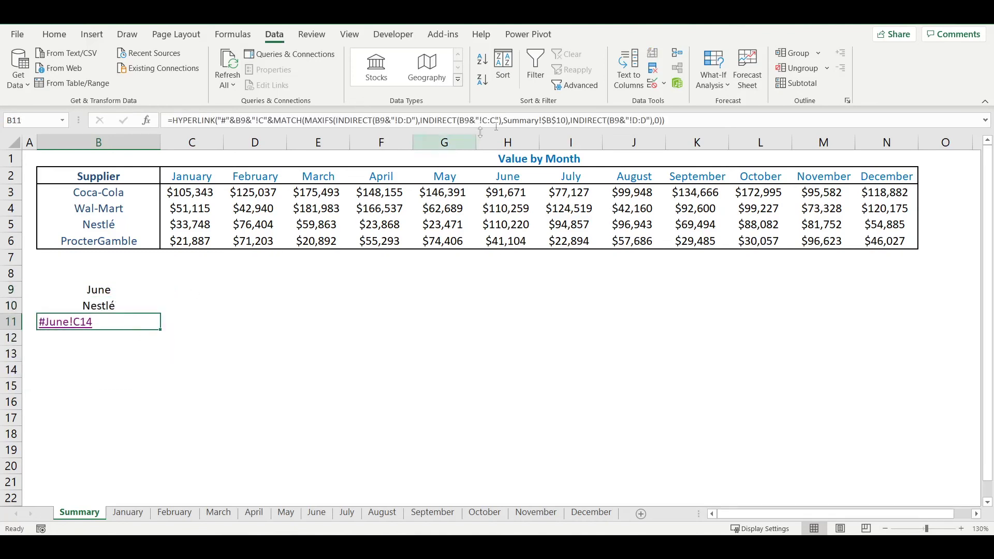
{"action": "left_click", "coordinate": [665, 120]}
{"action": "type", "text": ","}
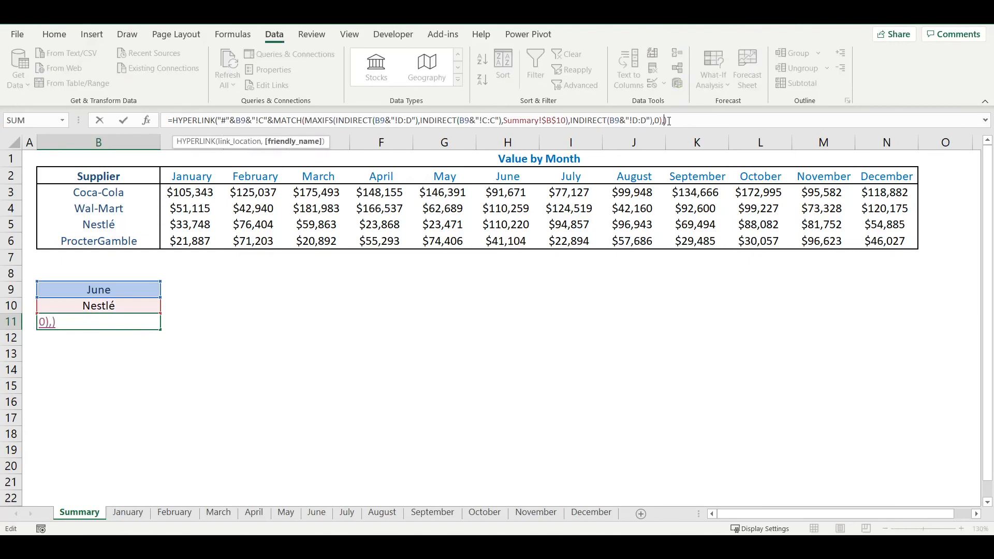
{"action": "type", "text": "\""}
{"action": "type", "text": "Link to Bigg"}
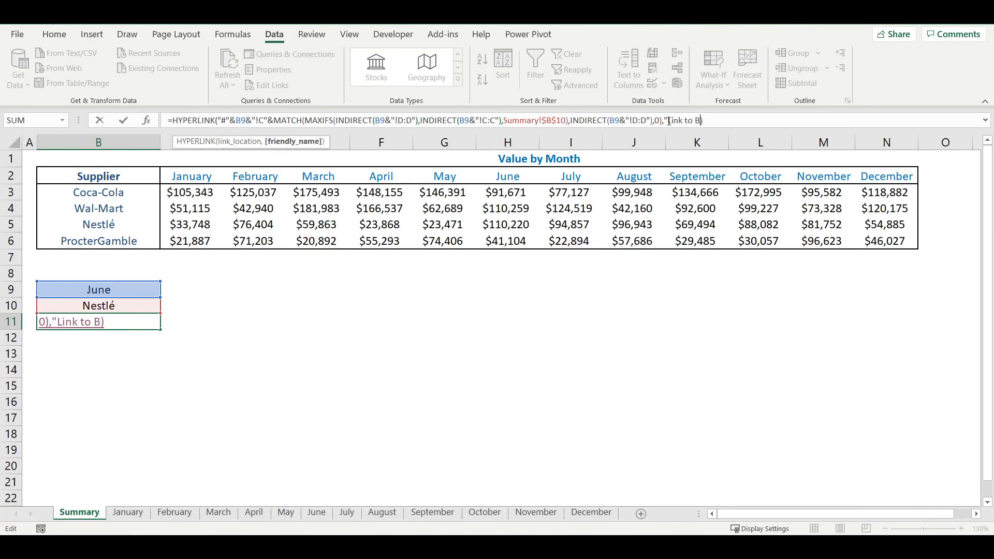
{"action": "type", "text": "est order"}
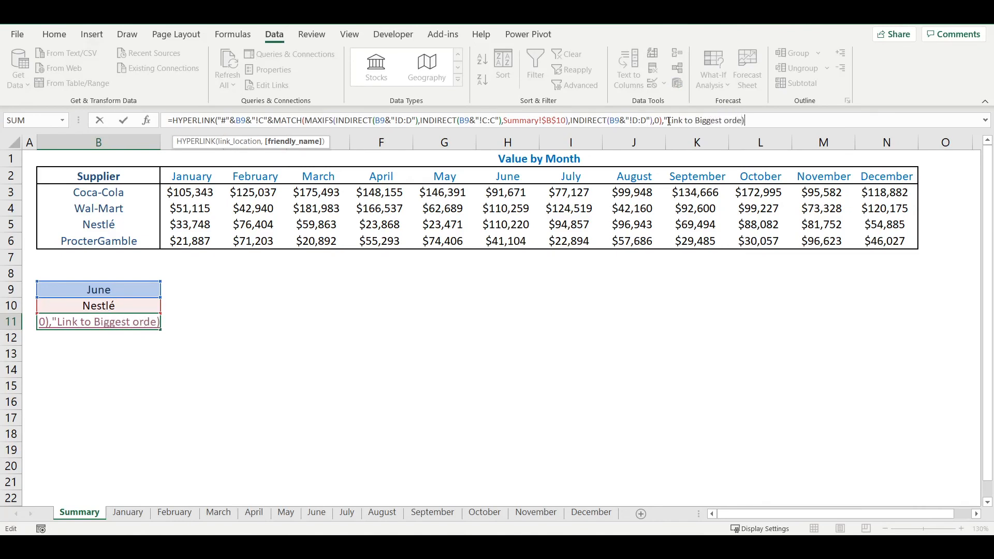
{"action": "type", "text": "\""}
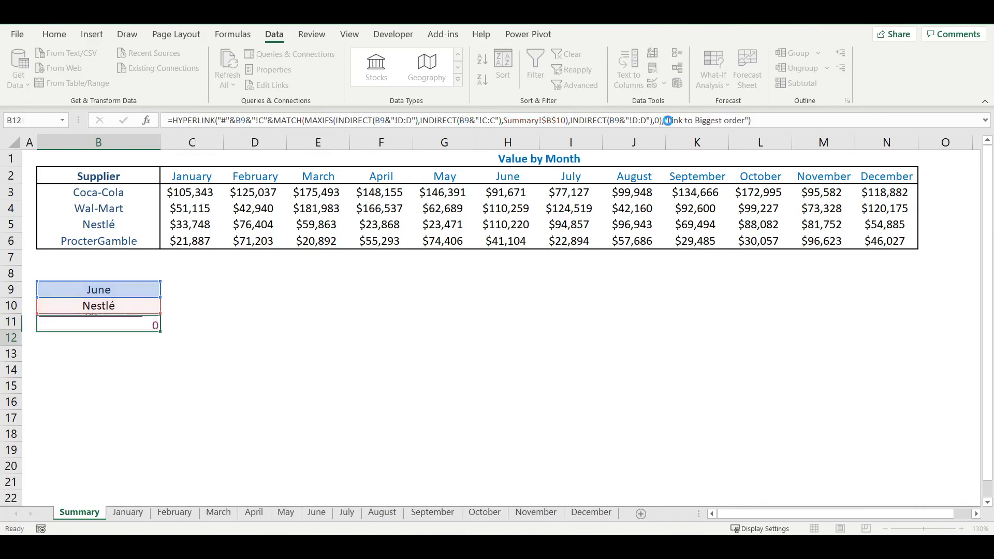
Commit the hyperlink with friendly text "Link to Biggest order"
{"action": "key", "text": "Return"}
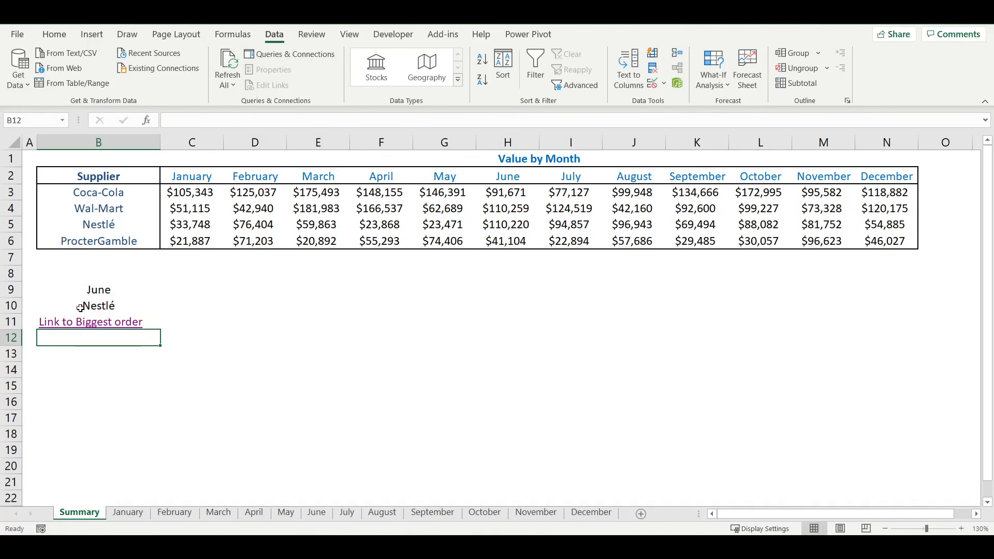
Choose February in B9 and ProcterGamble in B10
{"action": "left_click", "coordinate": [89, 292]}
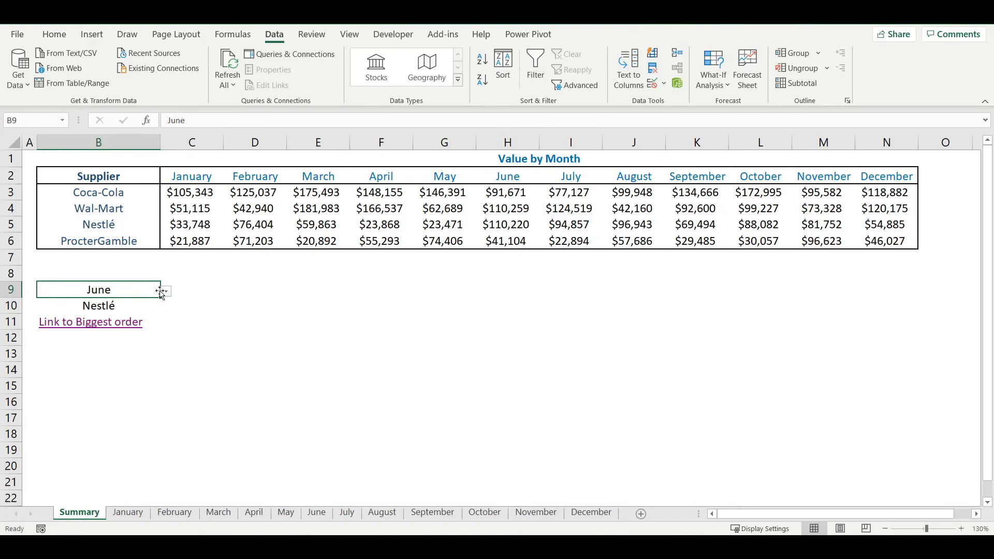
{"action": "left_click", "coordinate": [165, 292]}
{"action": "left_click", "coordinate": [163, 307]}
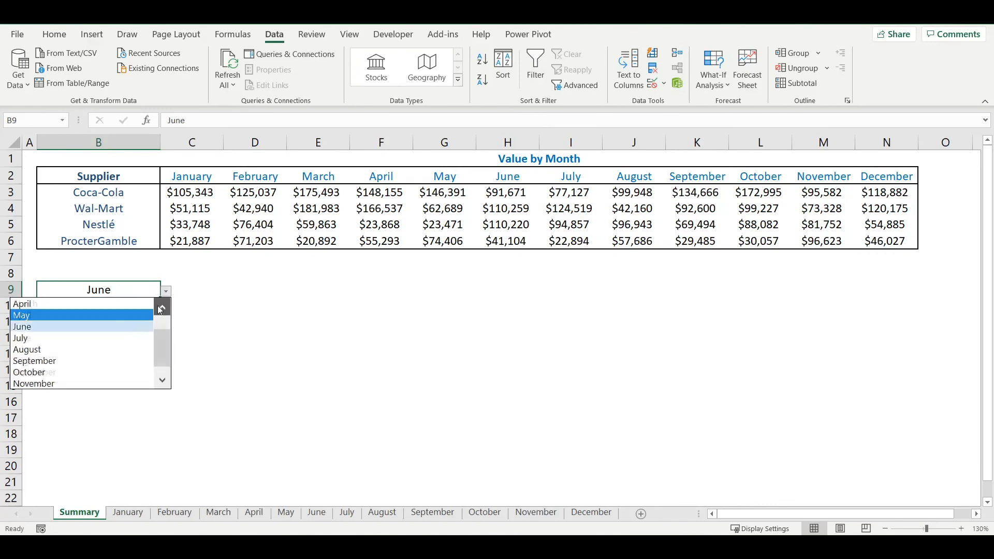
{"action": "left_click", "coordinate": [47, 315]}
{"action": "left_click", "coordinate": [127, 307]}
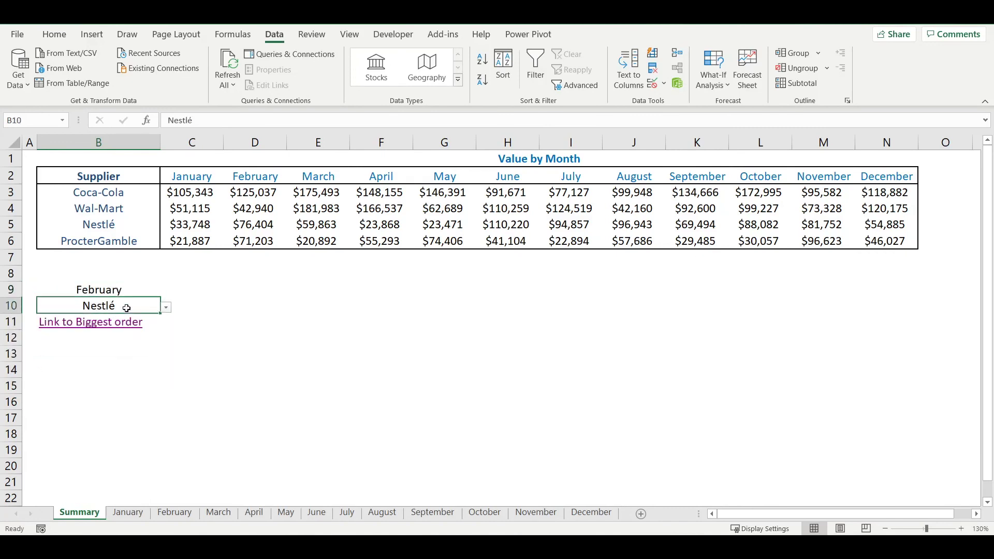
{"action": "left_click", "coordinate": [166, 308]}
{"action": "left_click", "coordinate": [101, 358]}
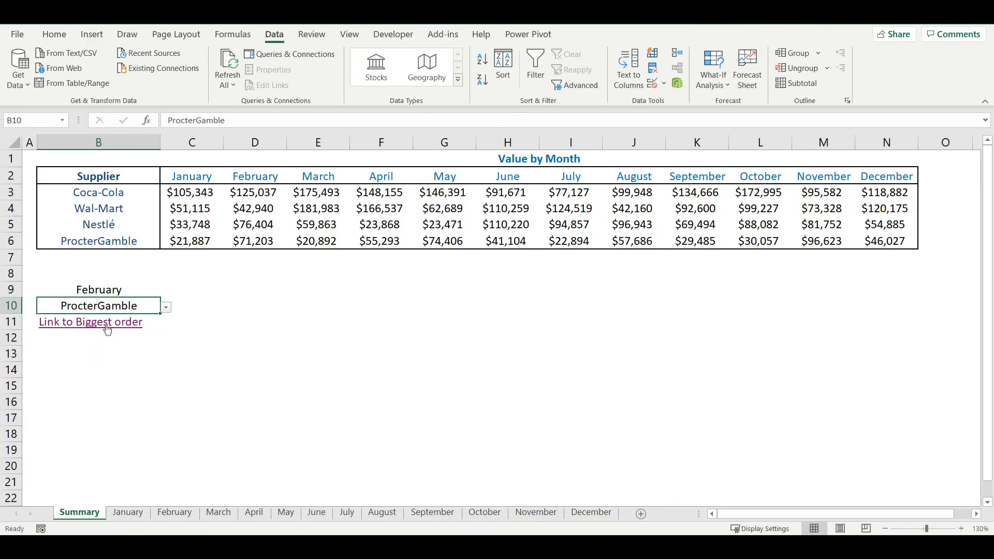
Follow the link to ProcterGamble's $36,947 order in February row 18, then return to Summary
{"action": "left_click", "coordinate": [106, 323]}
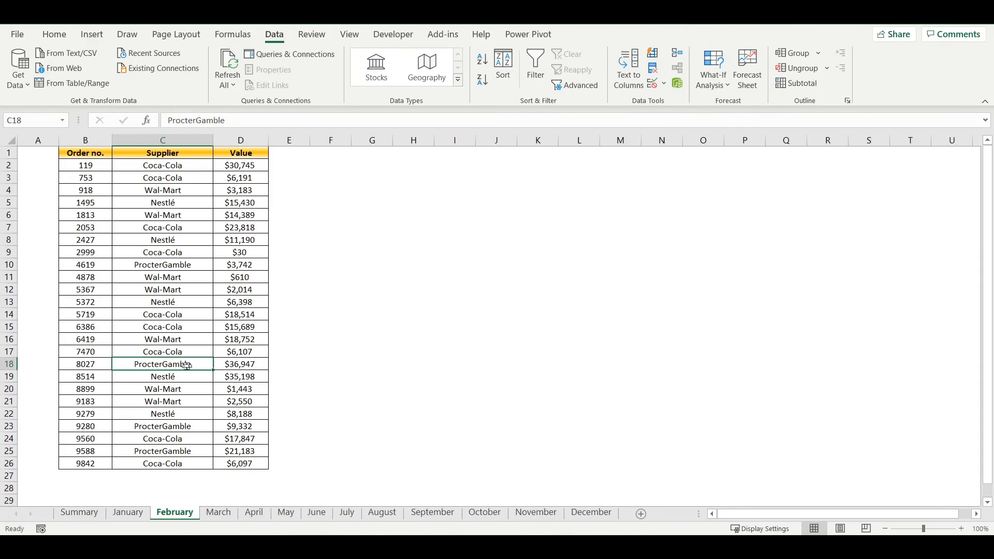
{"action": "left_click", "coordinate": [80, 512]}
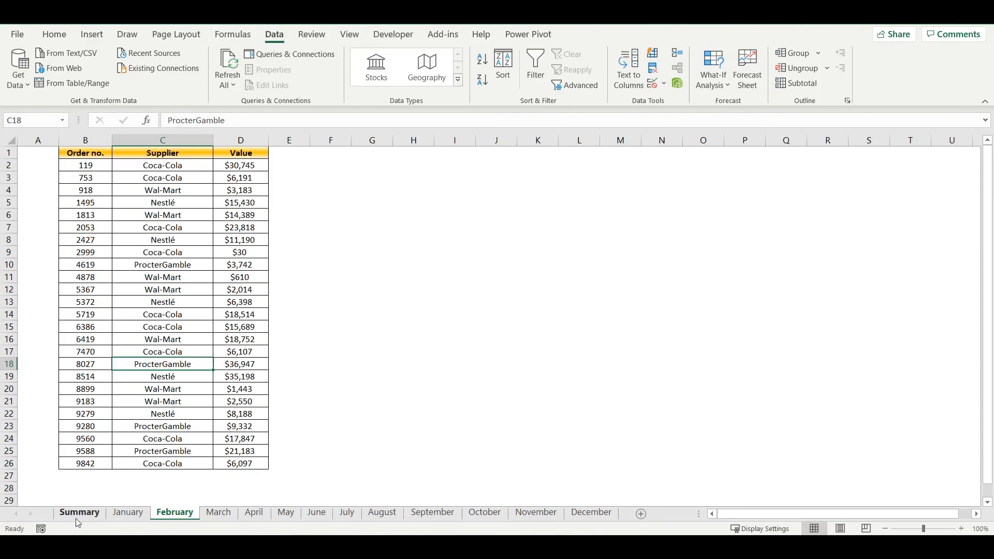